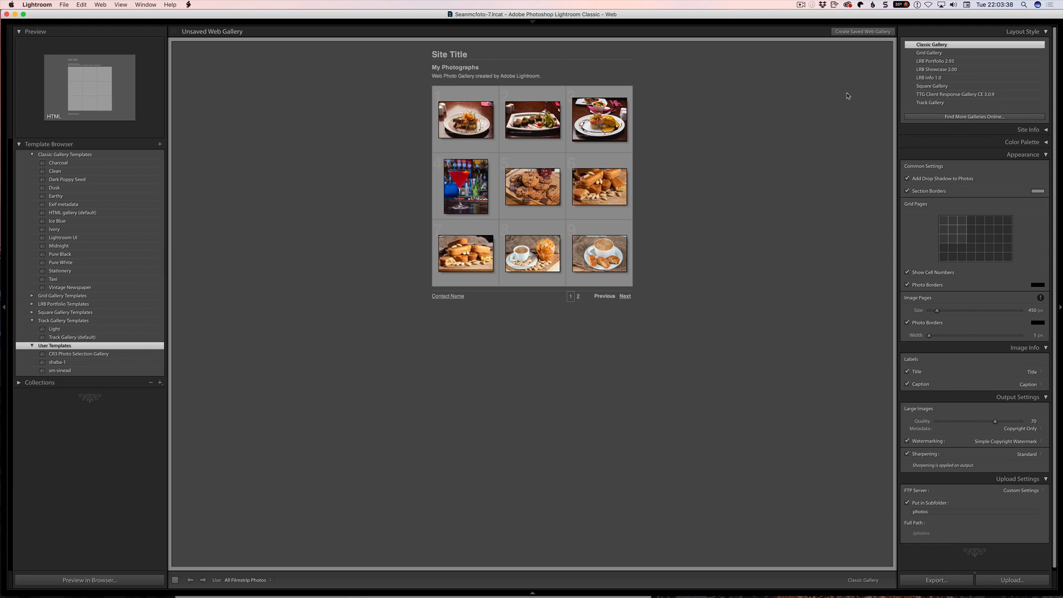
- Set the web gallery's site title to "Food"
click(1030, 130)
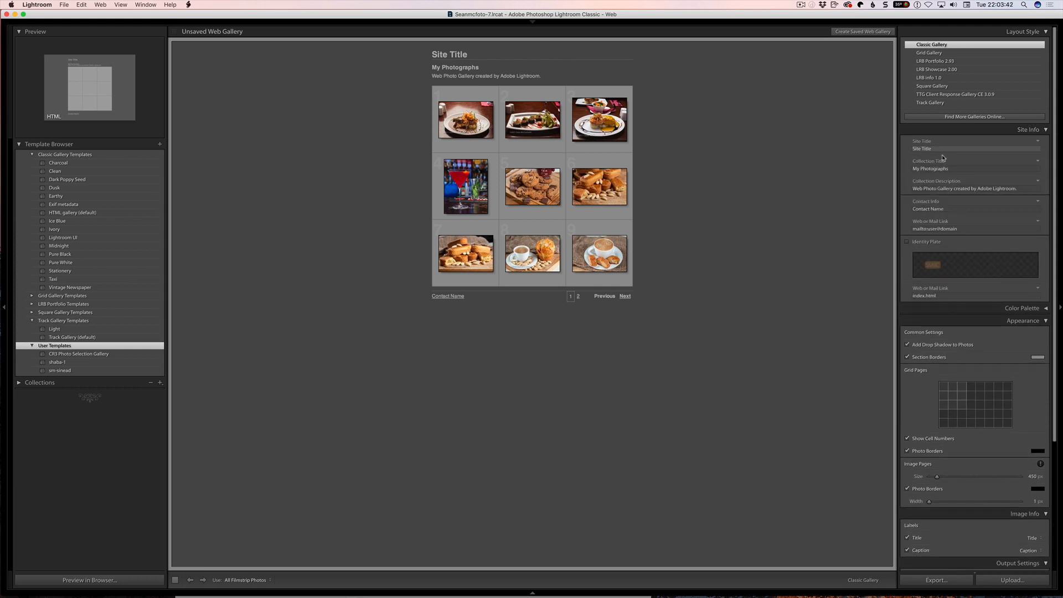
double_click(451, 55)
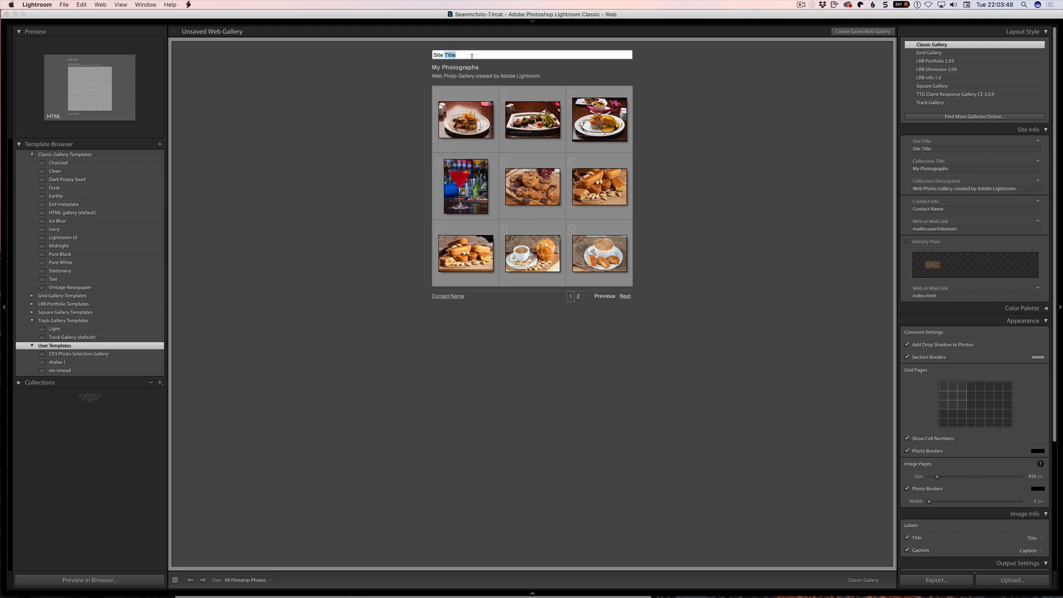
drag(472, 56, 427, 52)
text(Food)
- Set the collection title to "Food Portfolio 2018"
key(Tab)
text(Foot)
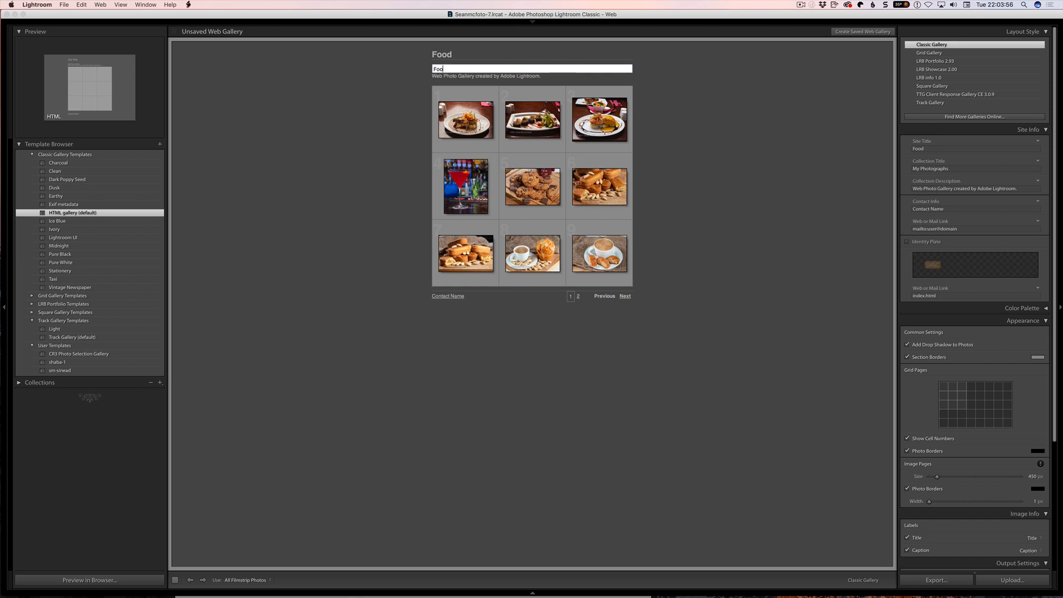
text(d Portfolio 20)
key(BackSpace)
text(8)
- Set the collection description to "A sample of my photography work"
key(Tab)
text(A sam)
text(ple of my ph)
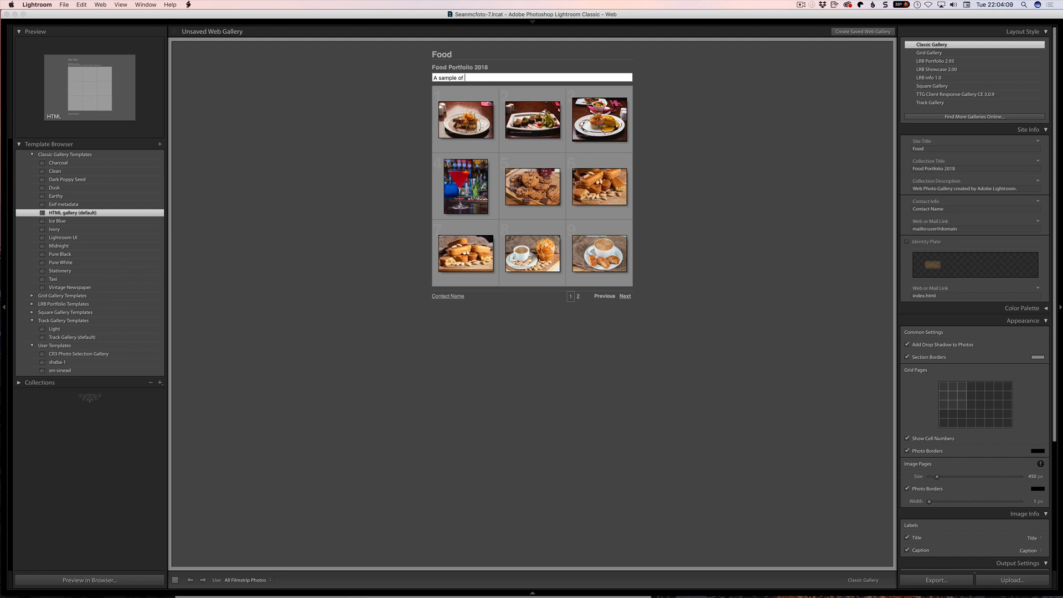
text(otography work)
click(666, 142)
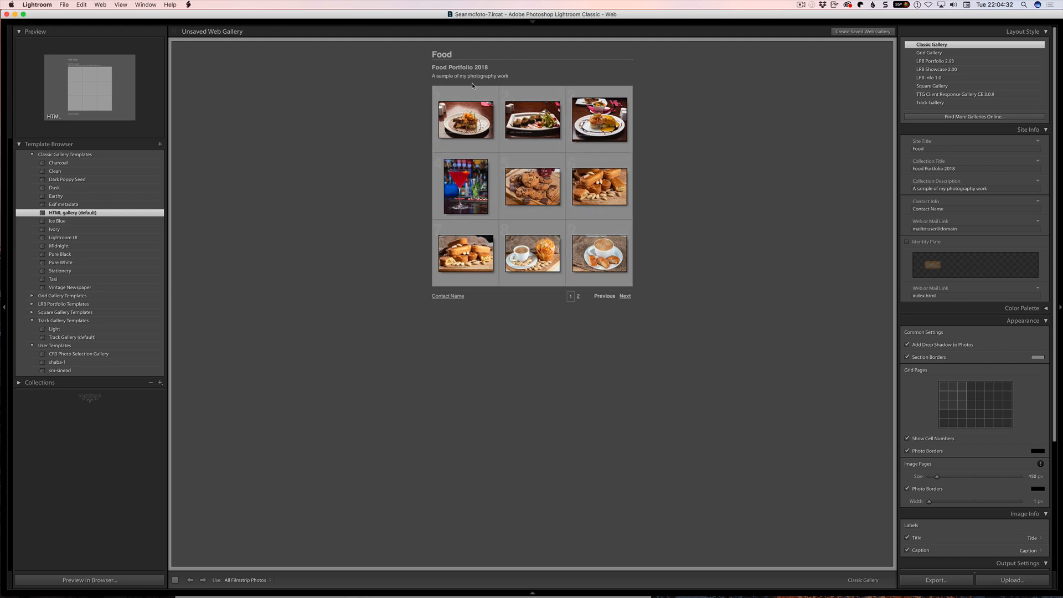
- Replace the contact name below the gallery with the word "Email" and the photographer's first name
click(459, 298)
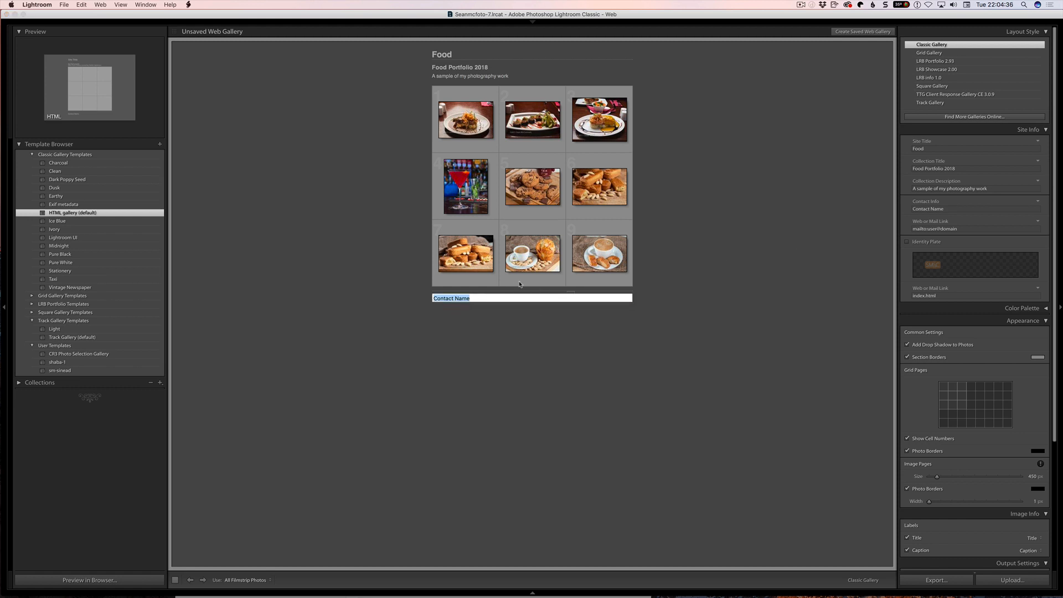
text(S)
text(ma)
text(il Sn)
key(Return)
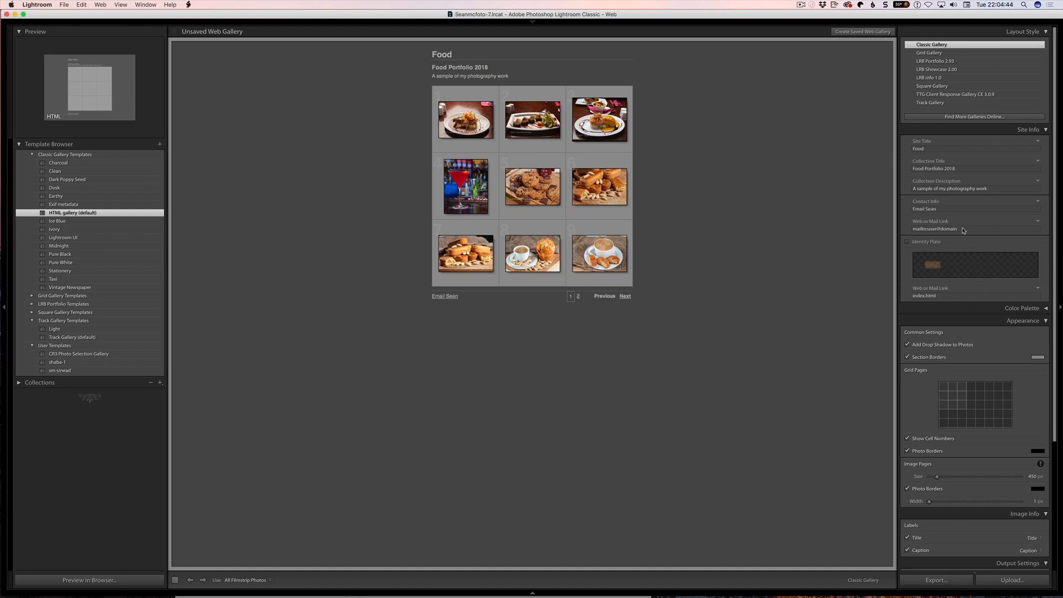
- Keep the identity plate's index.html link and turn on the identity plate for the gallery header
click(948, 297)
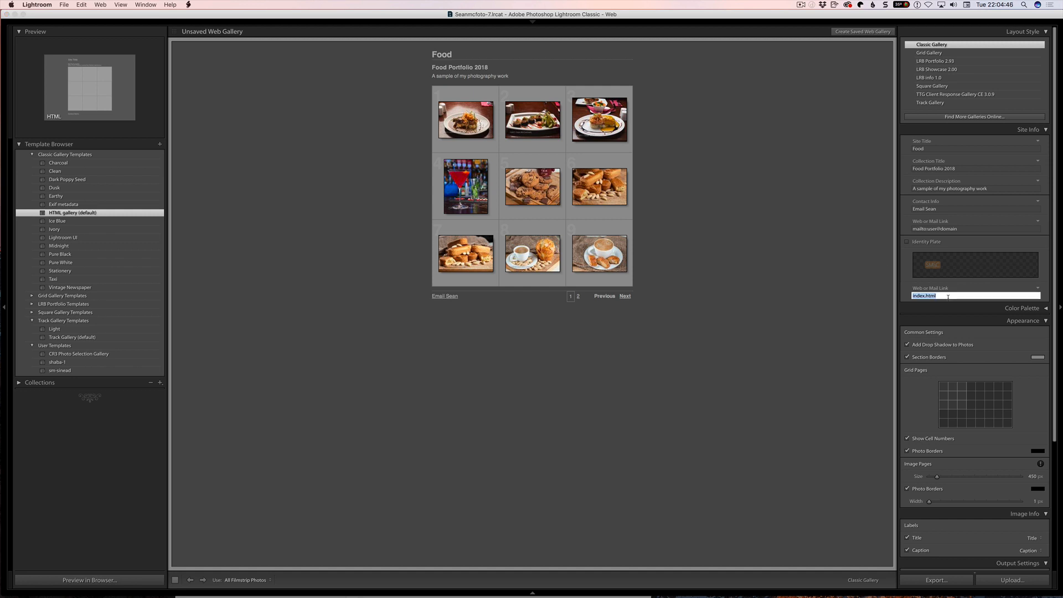
key(Return)
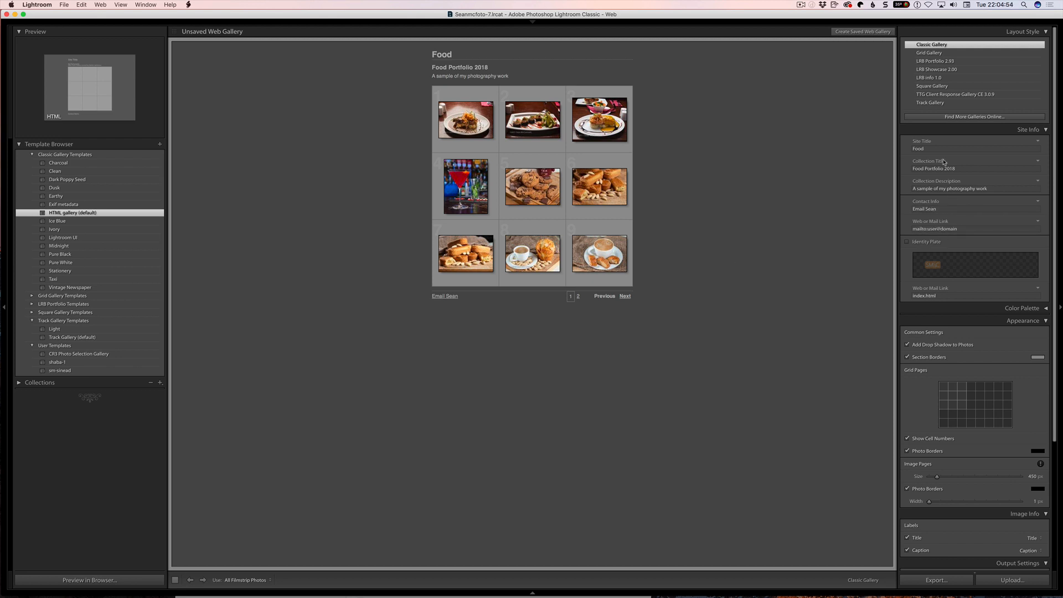
click(908, 241)
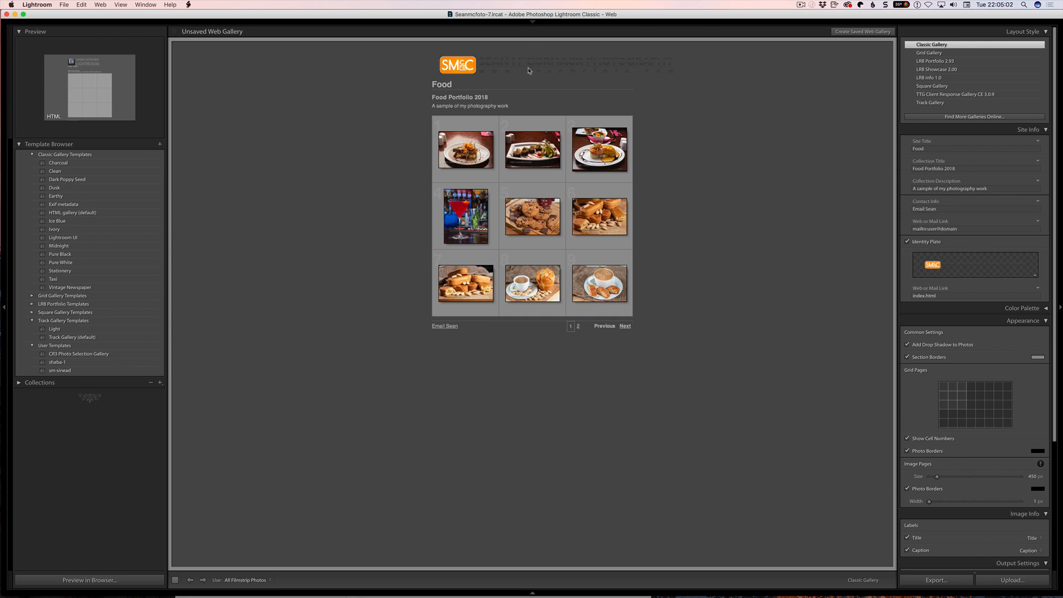
- Set the gallery's text colour to black and its detail text colour to a dark grey of 20% lightness
click(1046, 310)
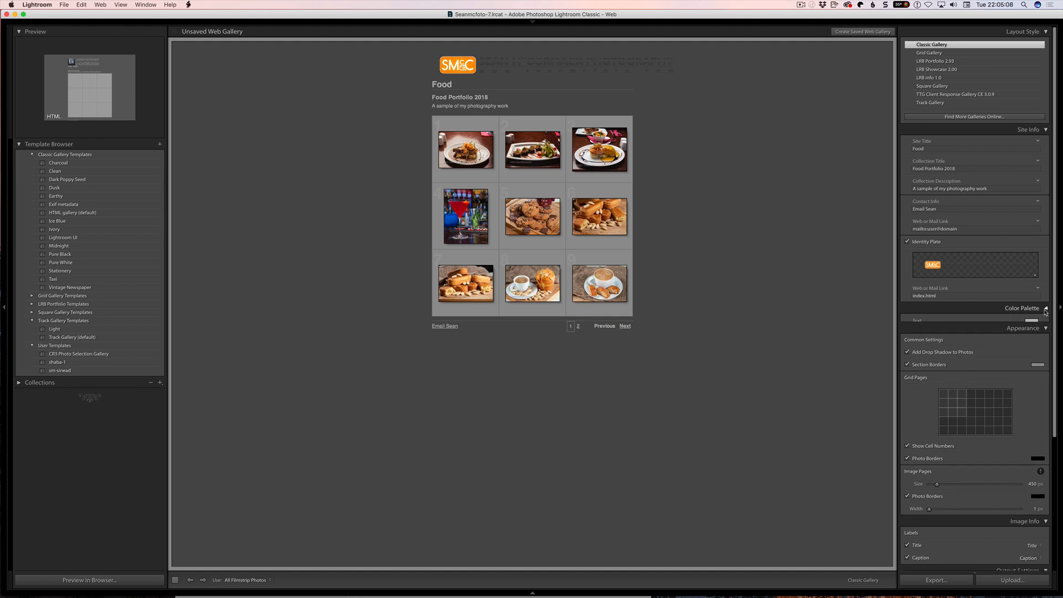
click(1029, 323)
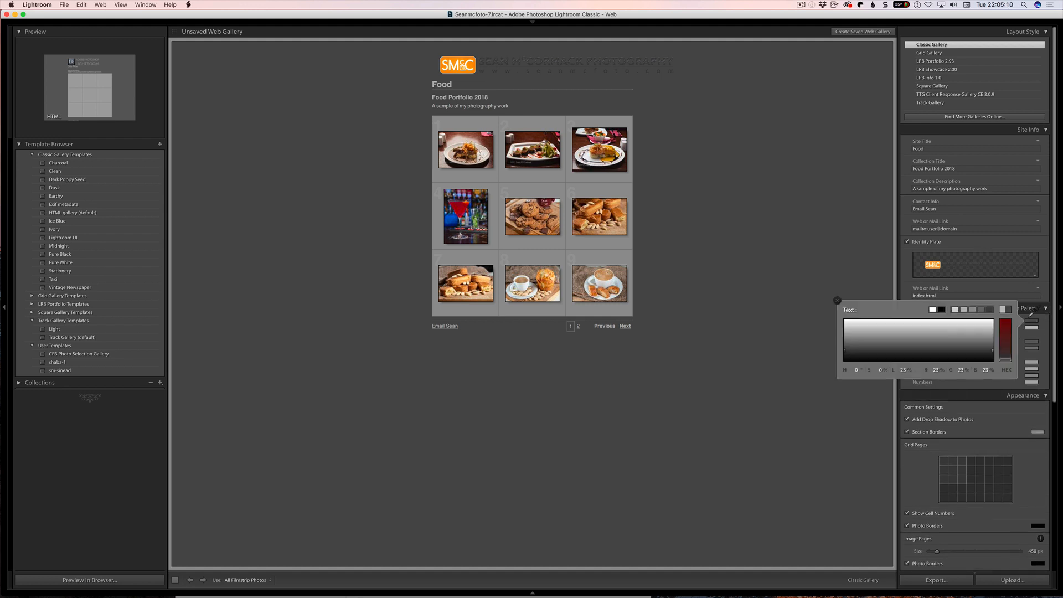
click(942, 309)
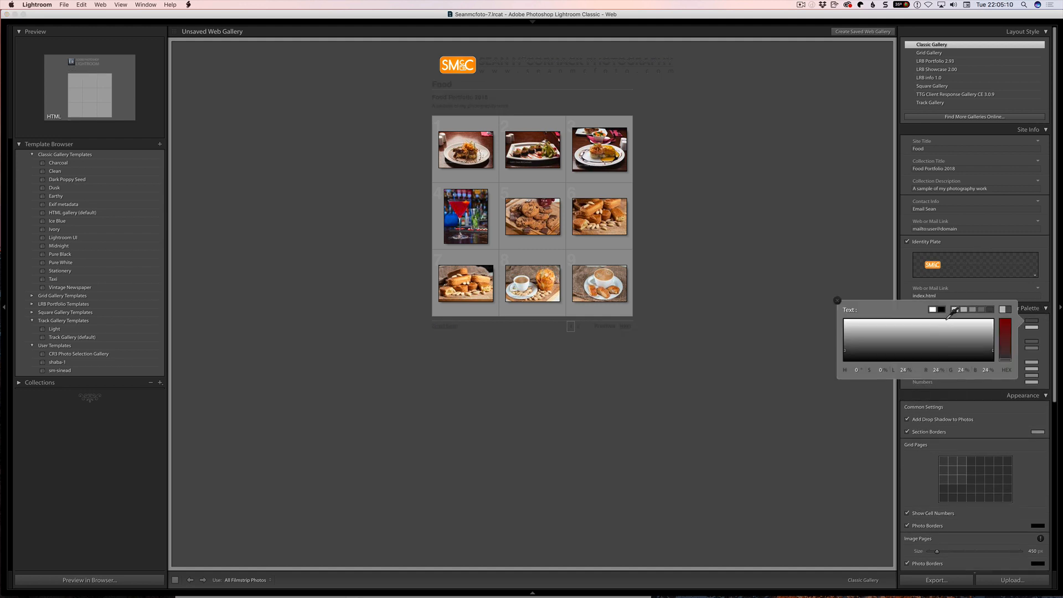
click(1040, 337)
click(1032, 329)
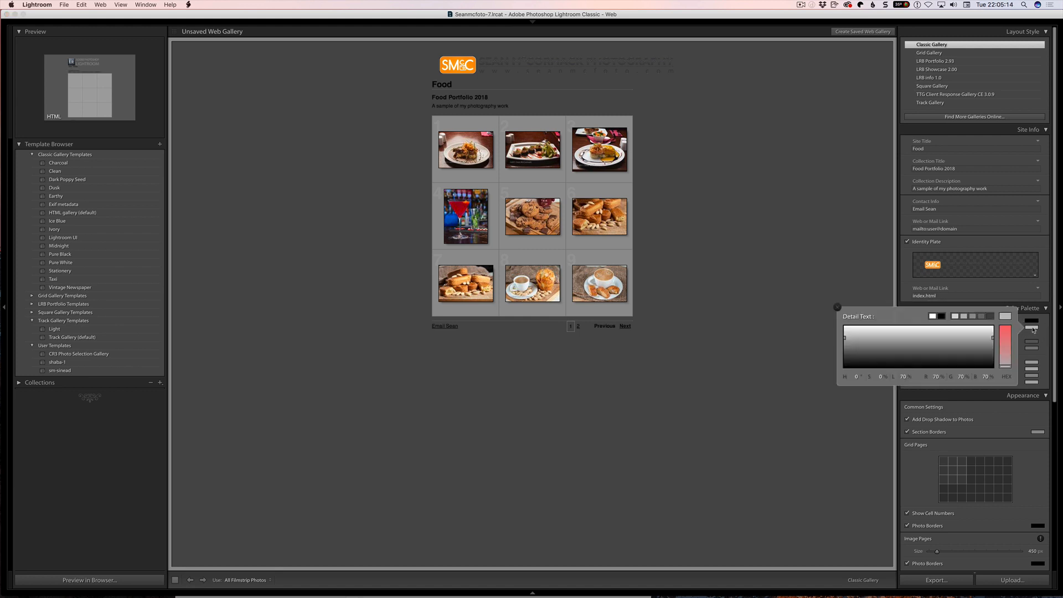
click(991, 316)
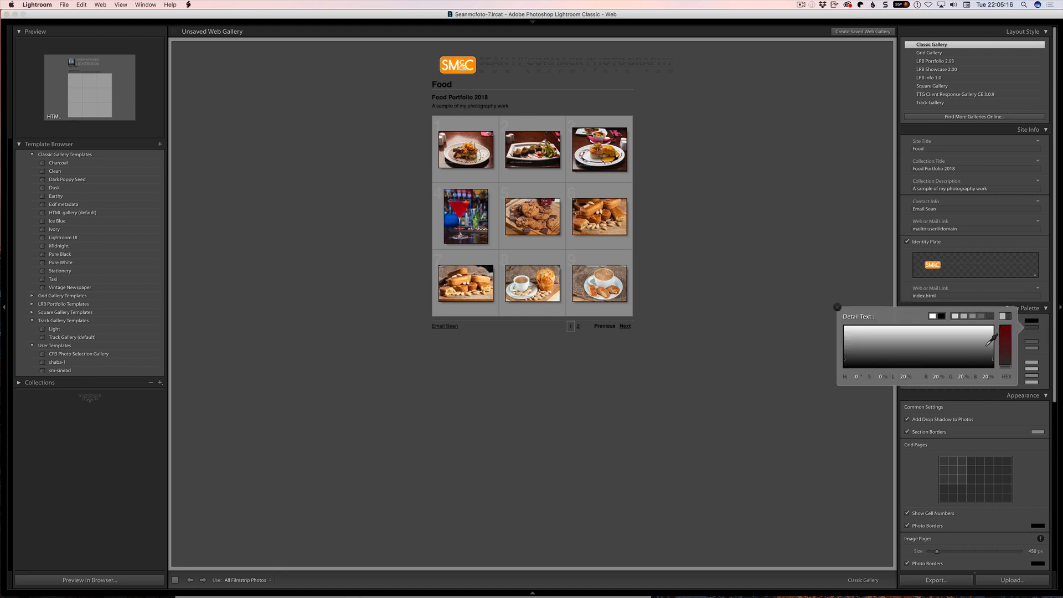
click(1039, 350)
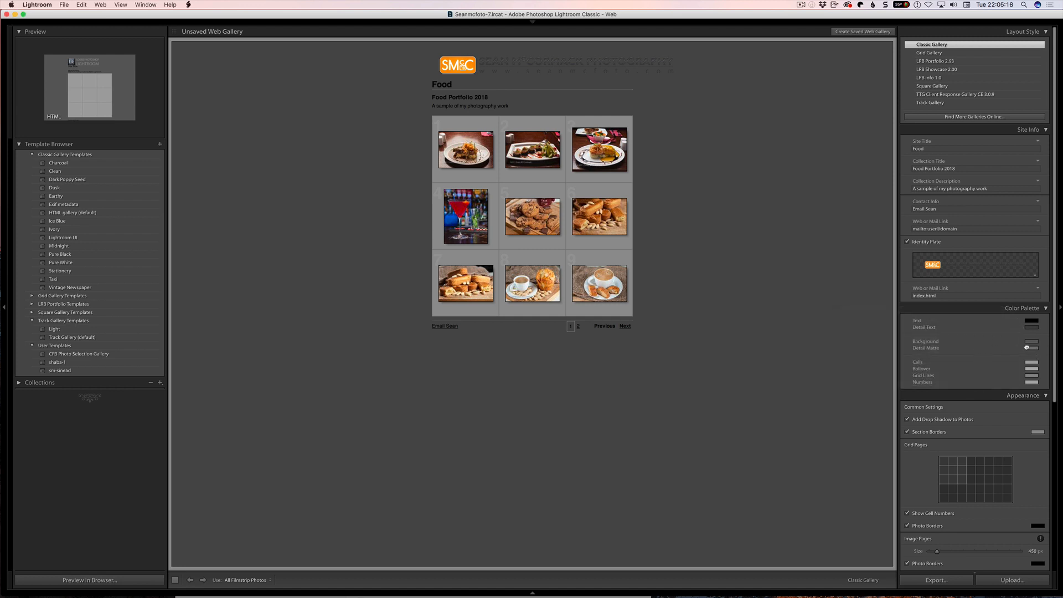
- Set the gallery's background colour to white
click(1031, 342)
click(955, 329)
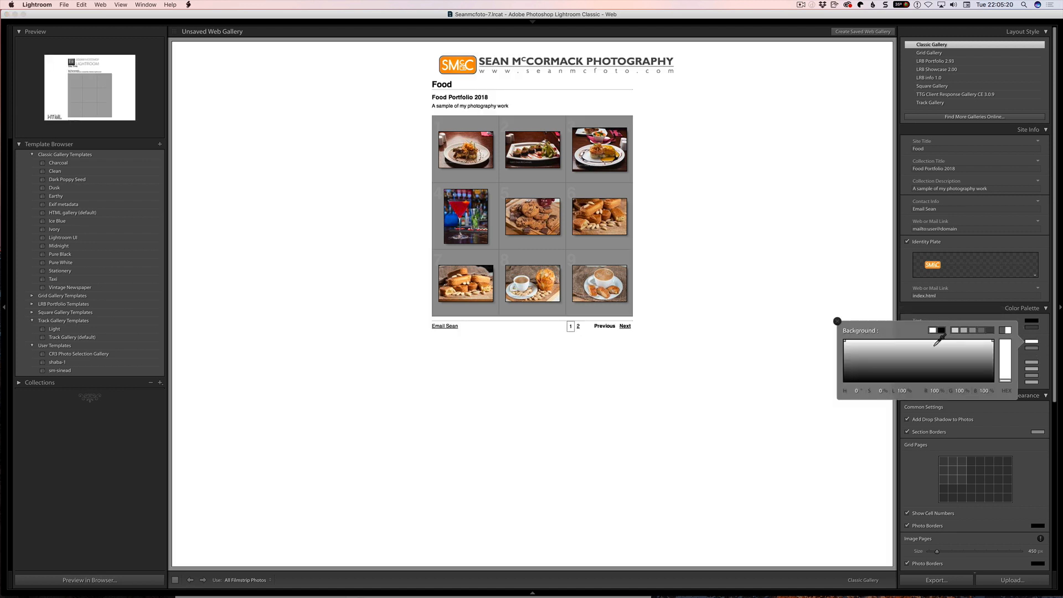
click(1040, 351)
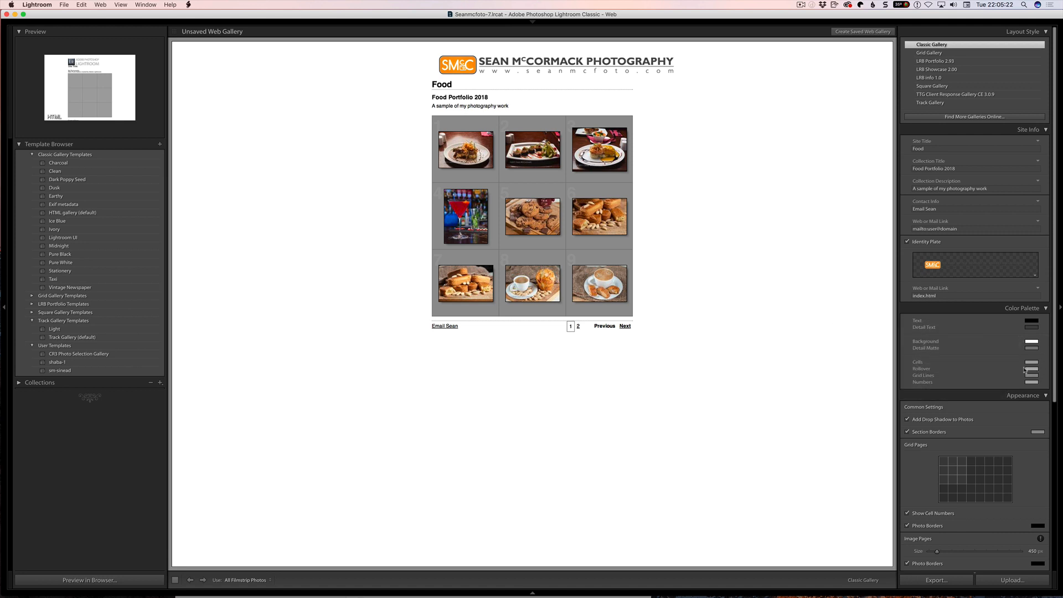
- Set the thumbnail cell colour to a light grey of 80% lightness
click(1032, 363)
click(963, 350)
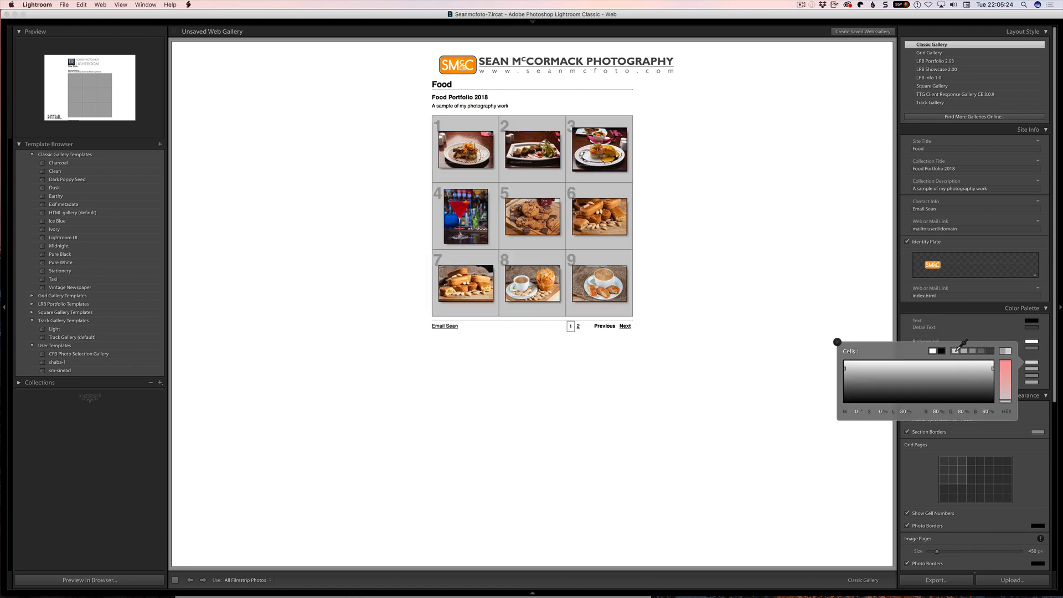
click(1018, 371)
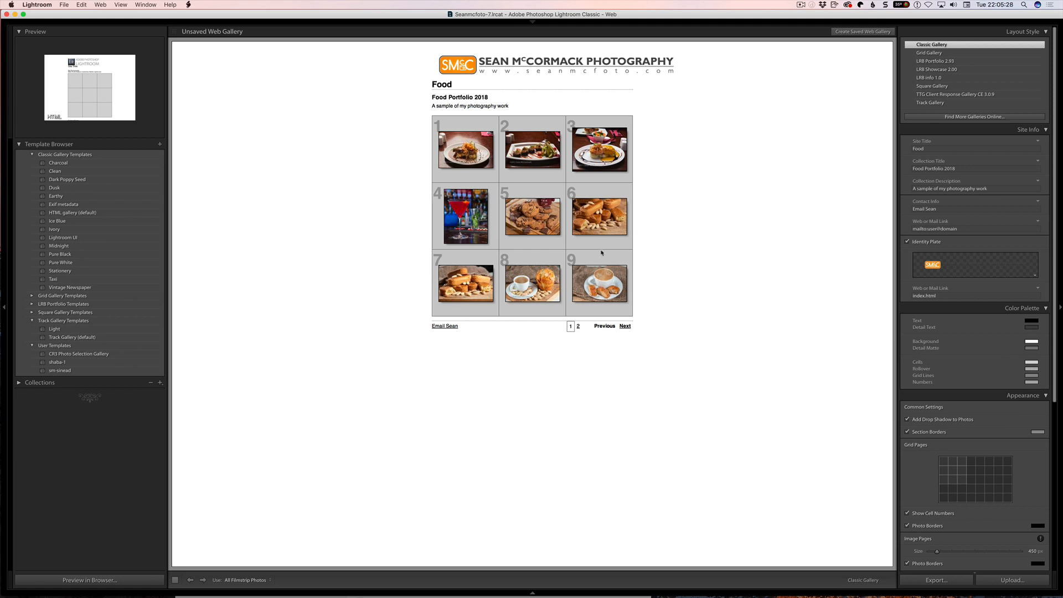
- Set the cell rollover colour to a mid grey of 50% lightness
click(1030, 370)
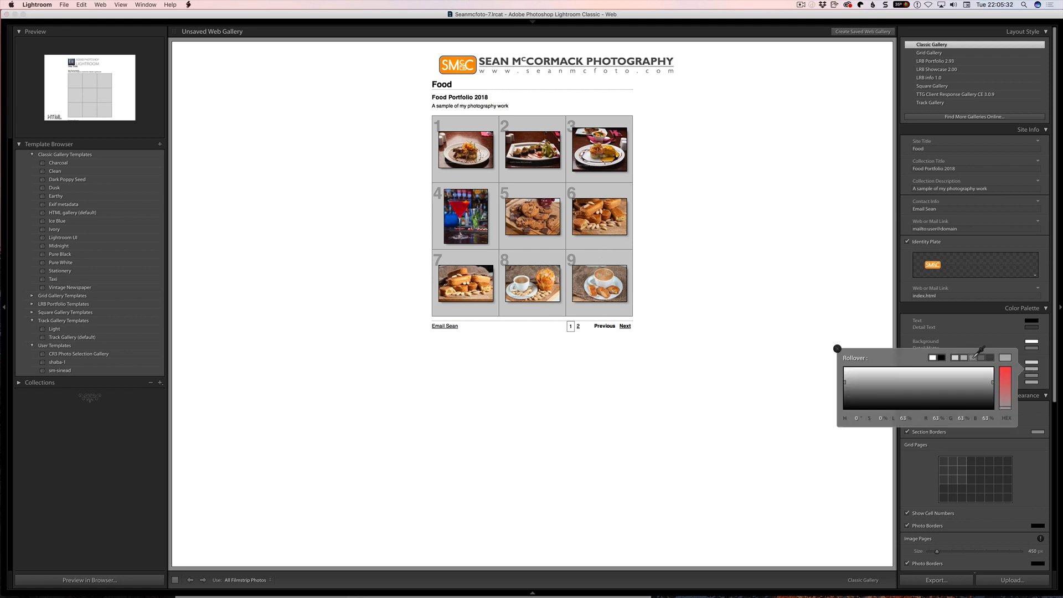
click(973, 357)
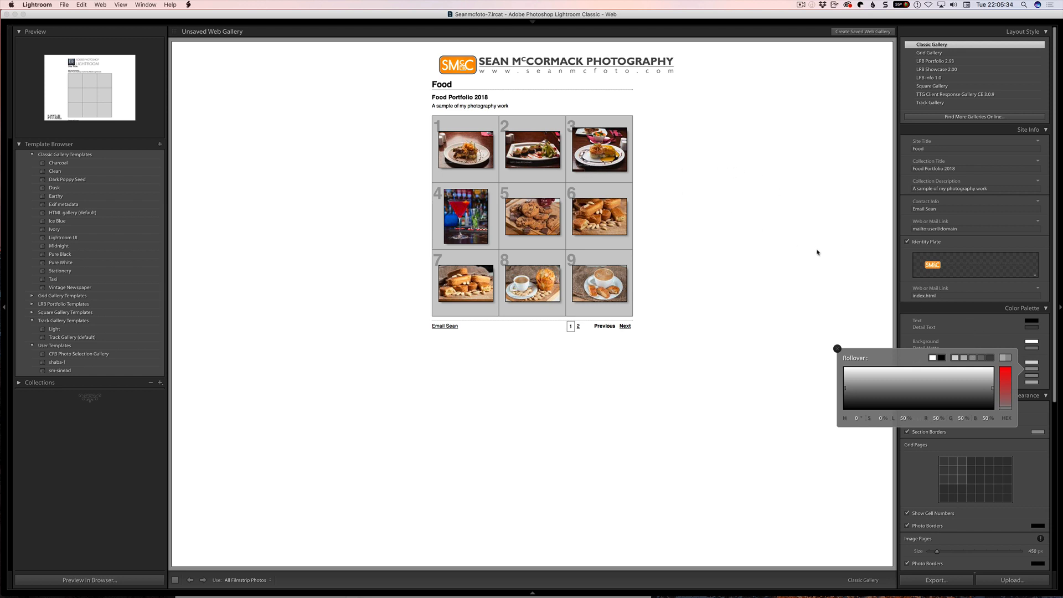
click(1019, 309)
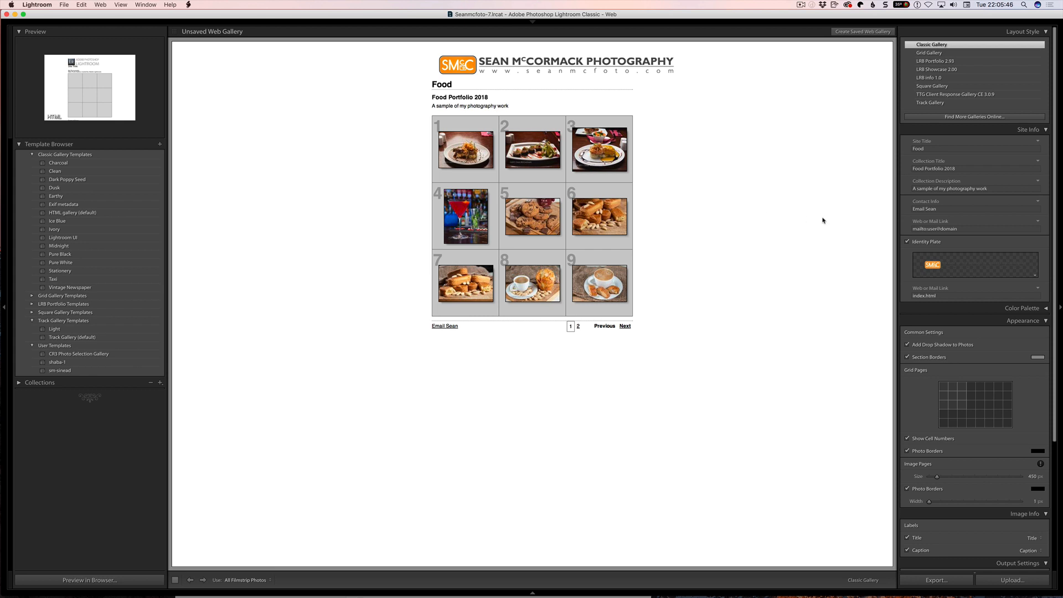
- Set the colour of the thumbnail grid lines to white
click(1044, 308)
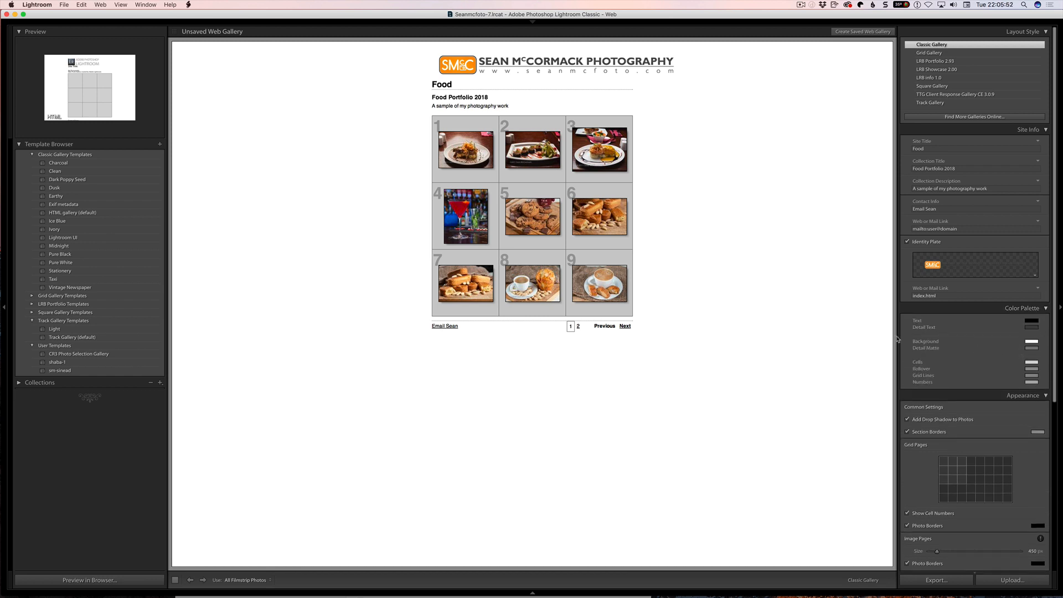
click(1031, 375)
click(932, 365)
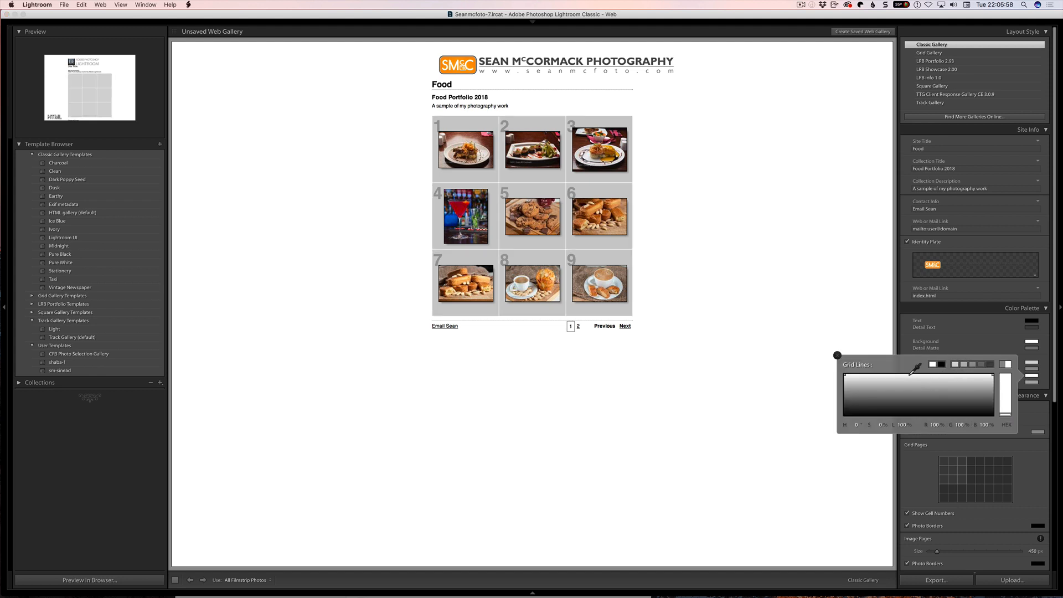
click(984, 350)
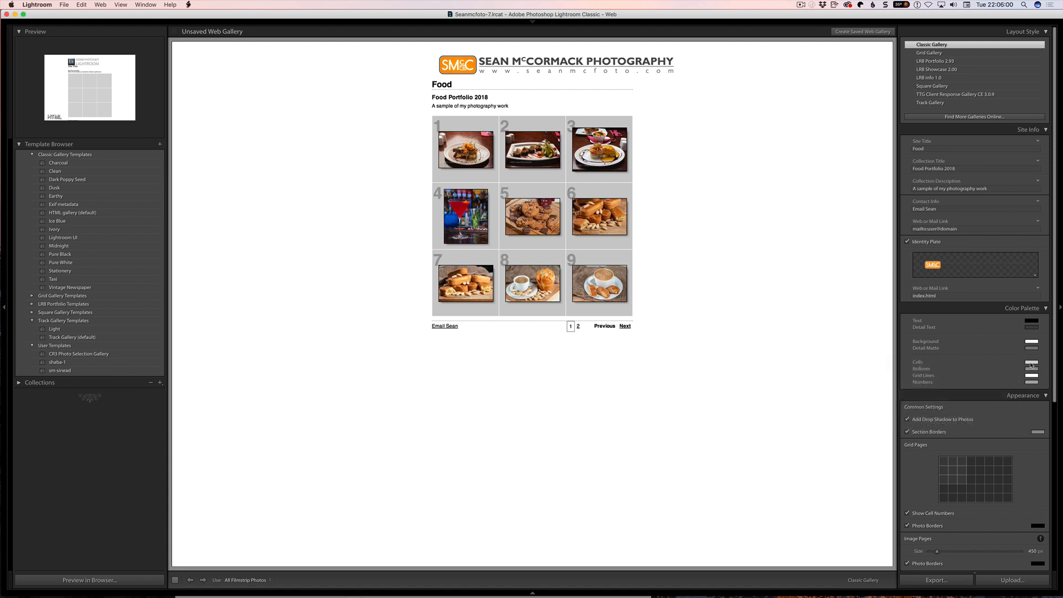
- Set the thumbnail cell colour to white so it matches the background
click(1031, 362)
click(934, 350)
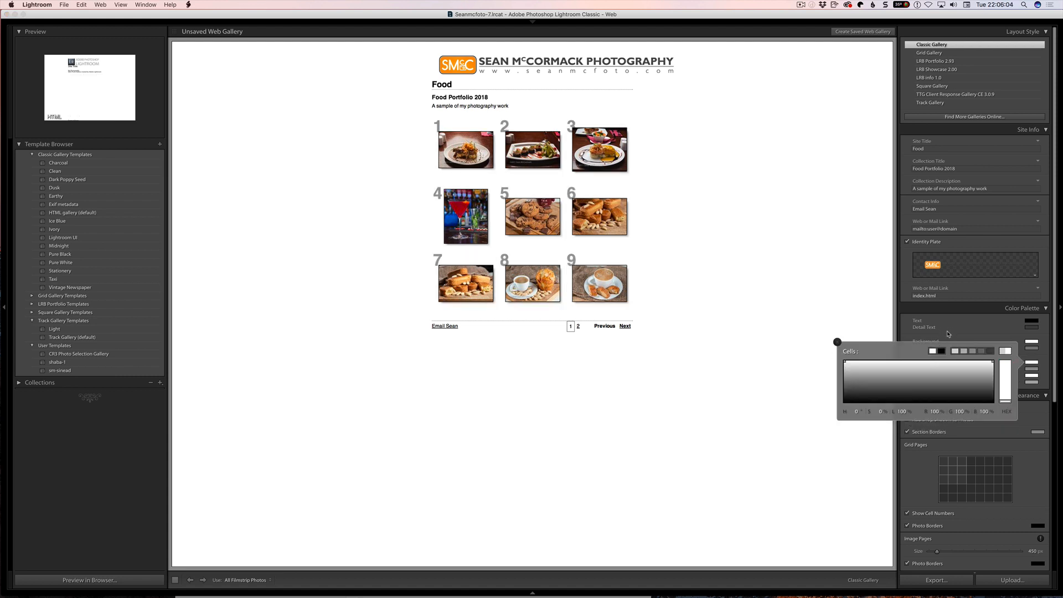
click(837, 342)
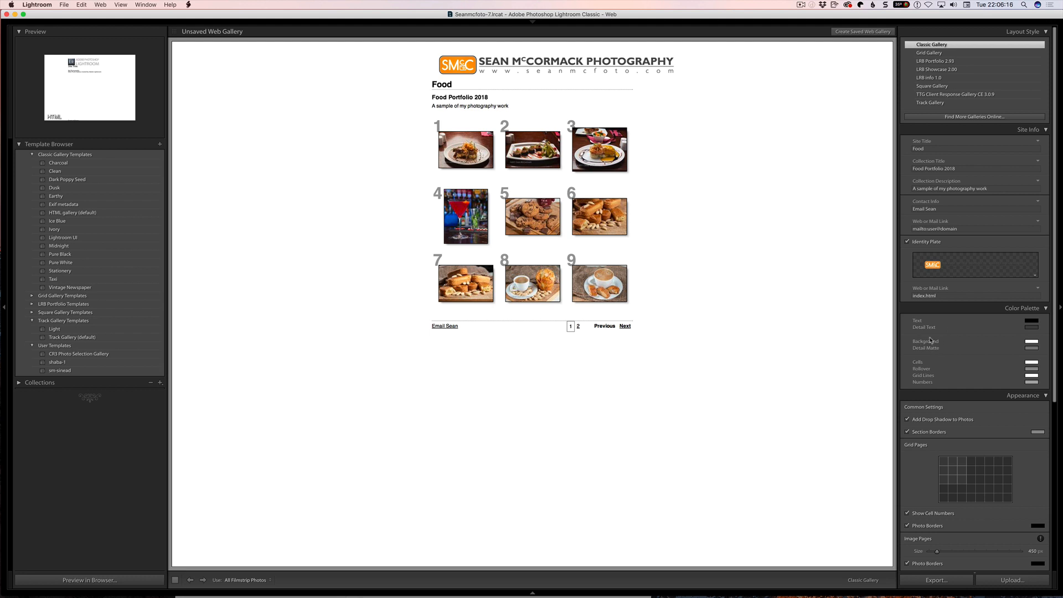
- Show the first photo's image page and set the detail matte colour around it to white
click(471, 153)
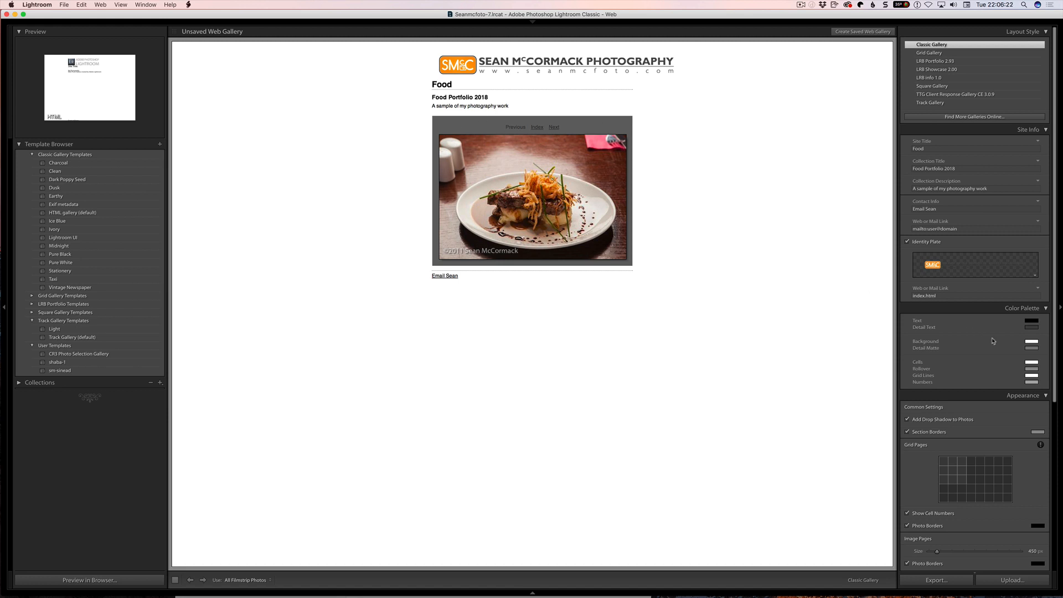
click(1032, 348)
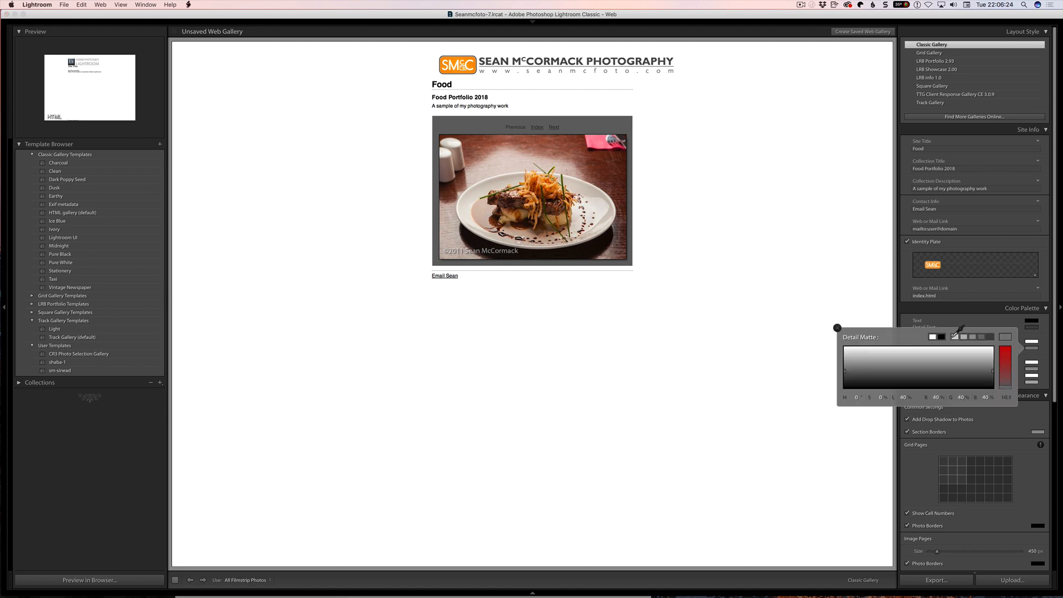
click(932, 337)
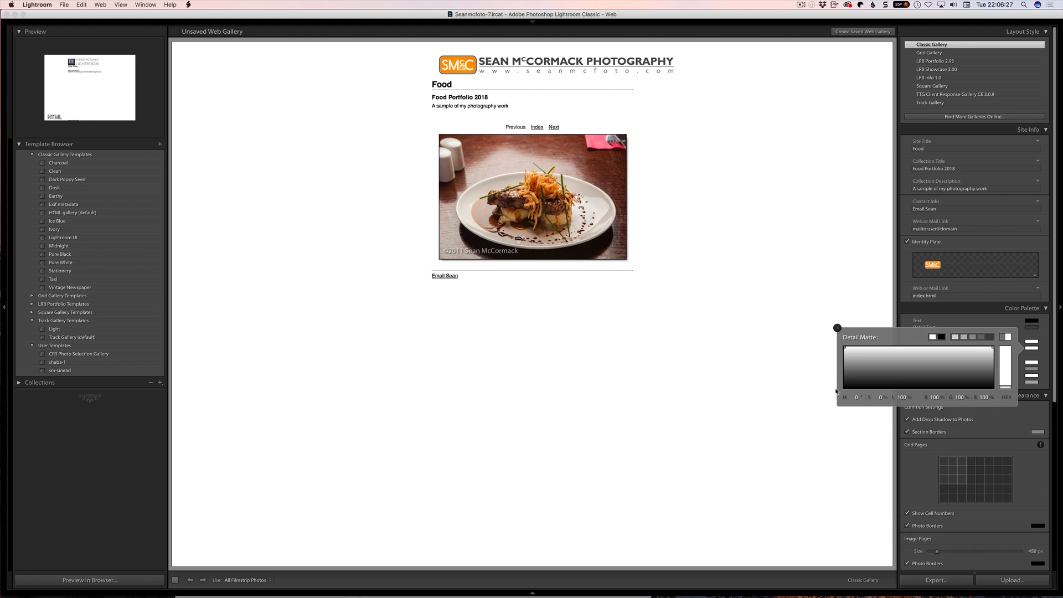
click(932, 309)
click(1041, 308)
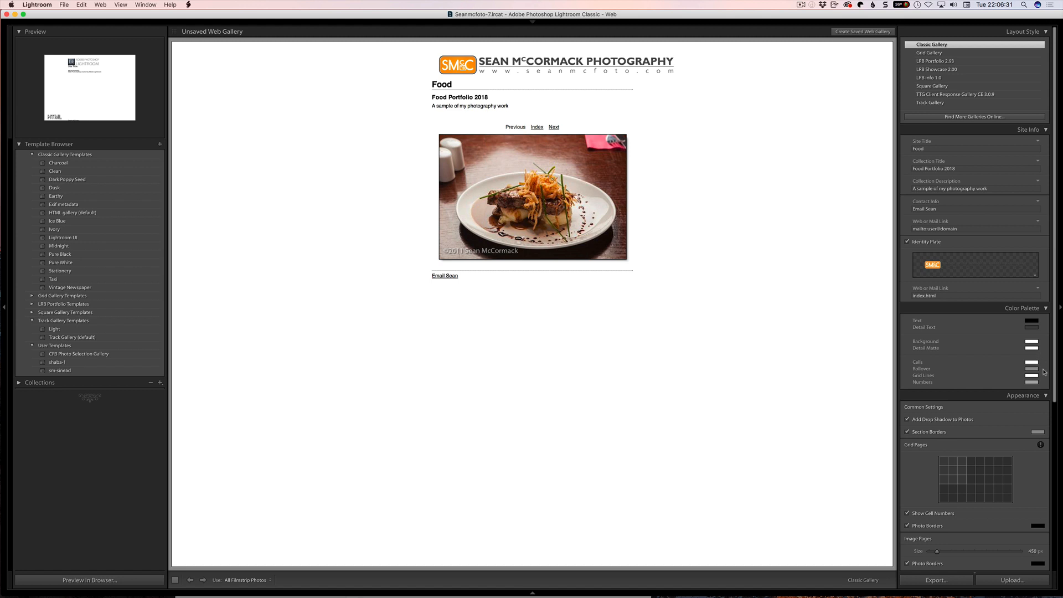
click(1045, 308)
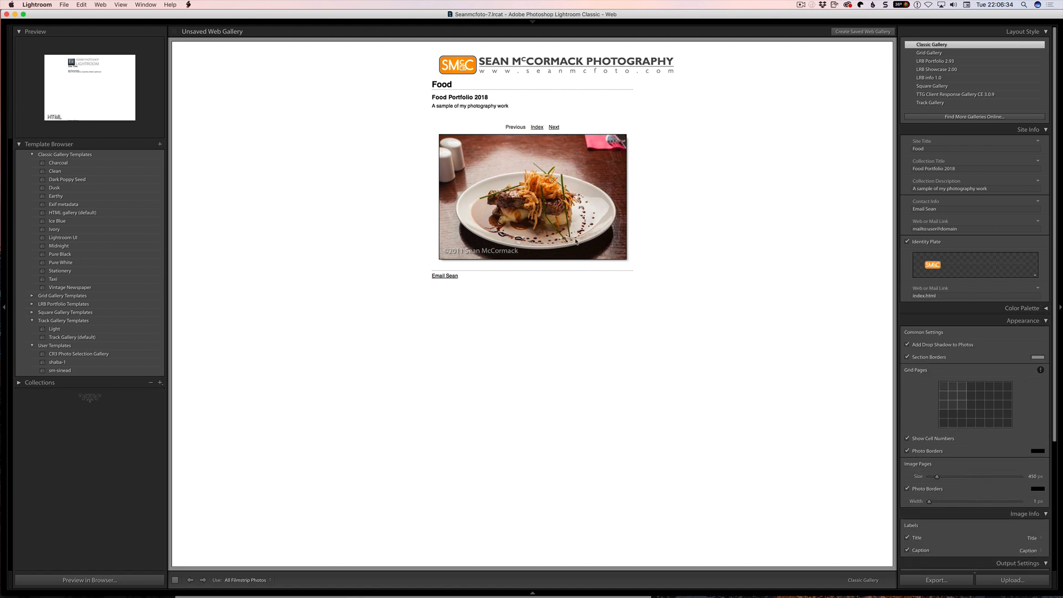
- Switch the photo drop shadow and the section borders off and back on to compare their effect
click(908, 345)
click(908, 345)
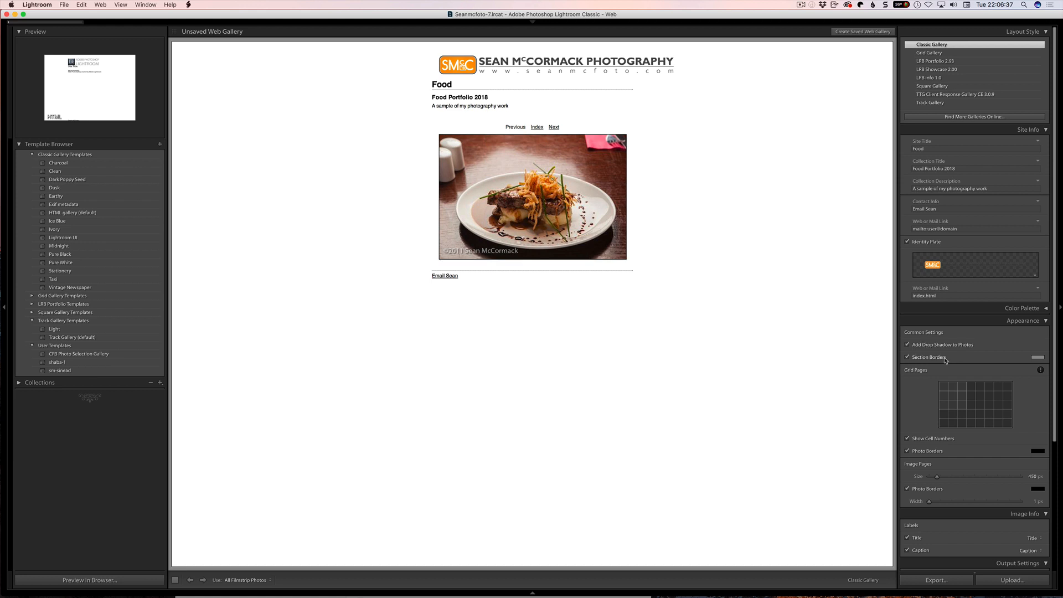
click(908, 357)
click(908, 357)
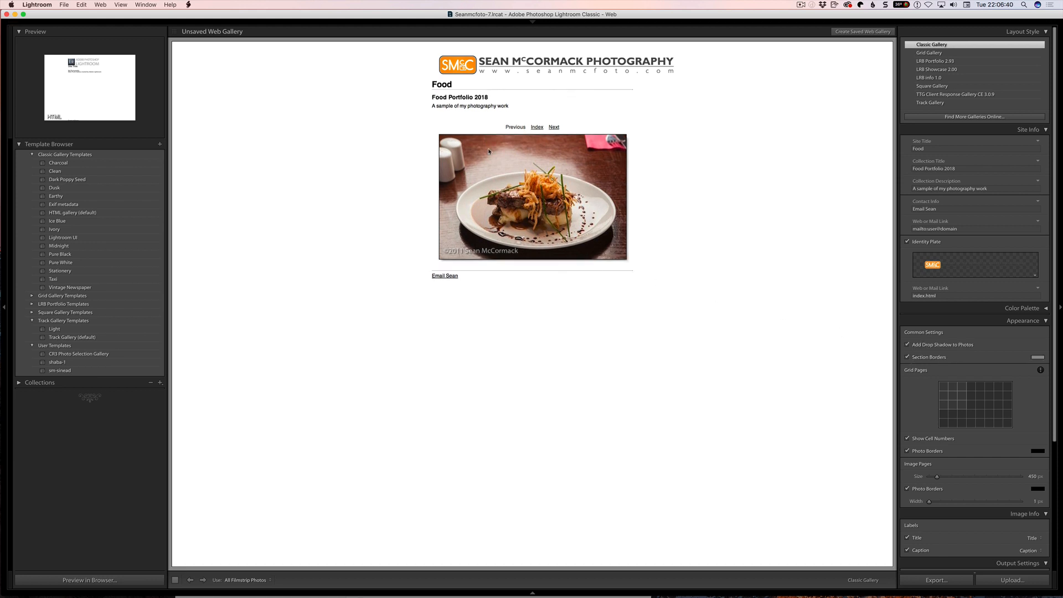
- Switch off the section borders and the drop shadow on the gallery photos
click(908, 357)
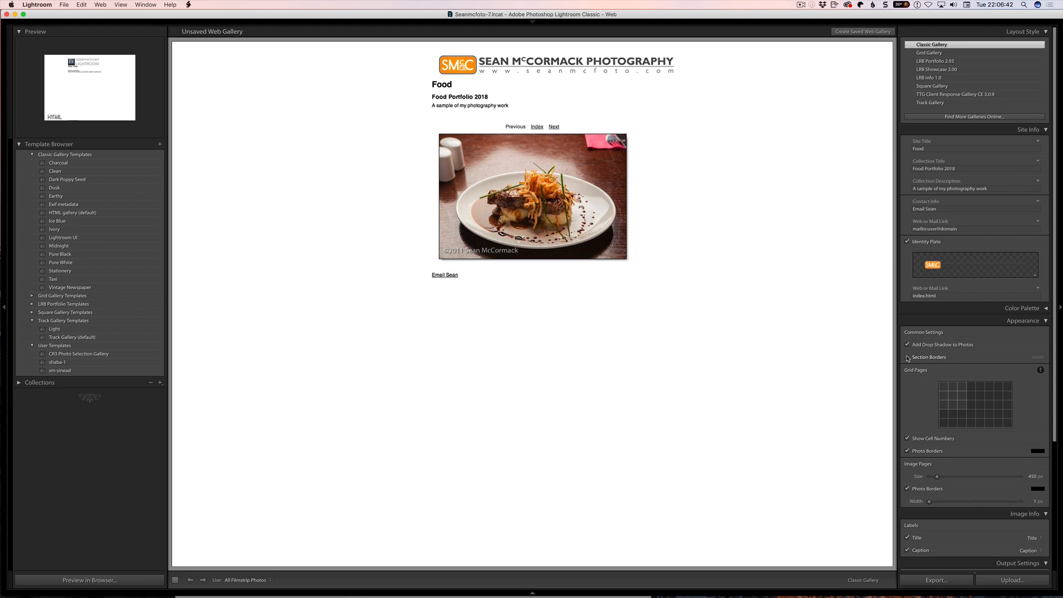
click(1042, 310)
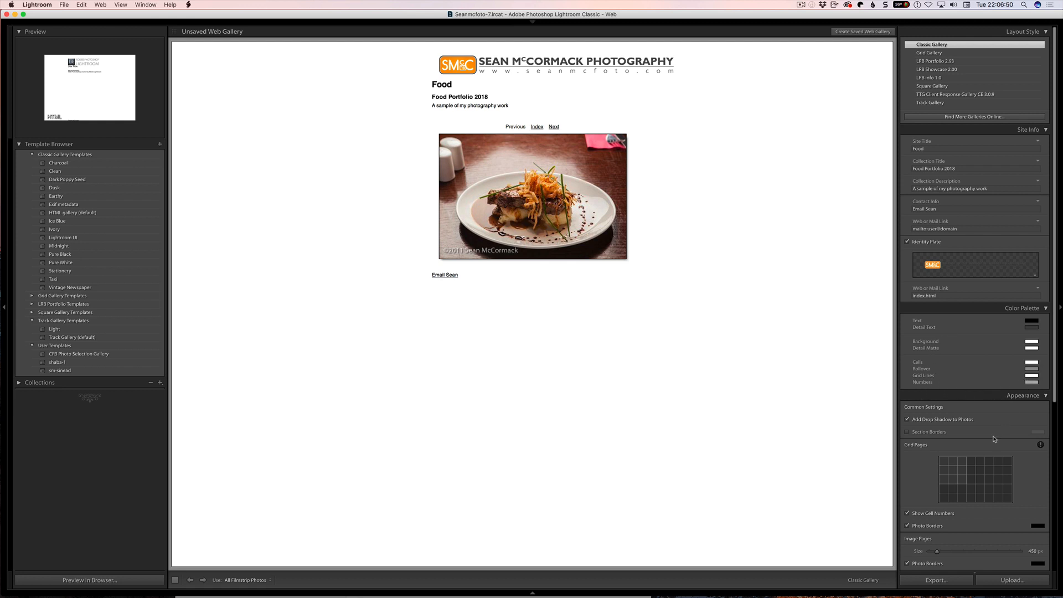
click(907, 420)
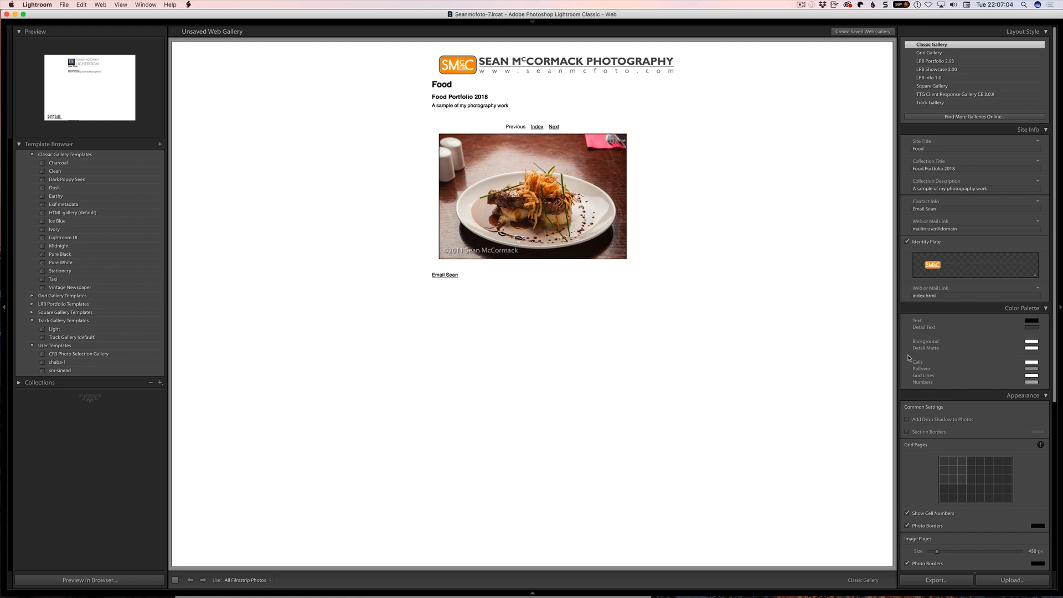
- Set the thumbnail grid pages to four columns by three rows
scroll(1030, 333, down, 3)
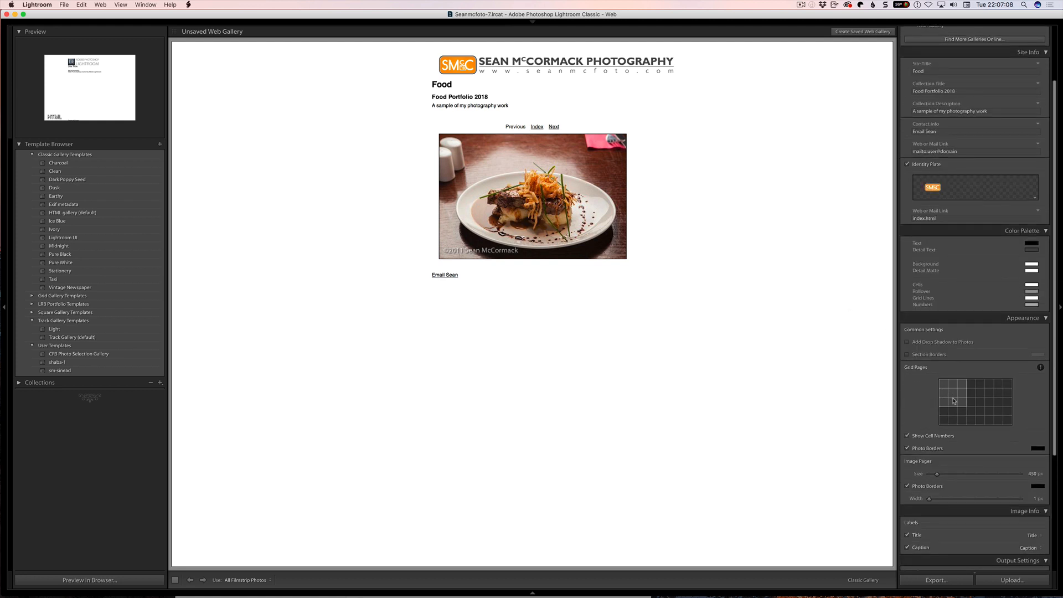
click(971, 409)
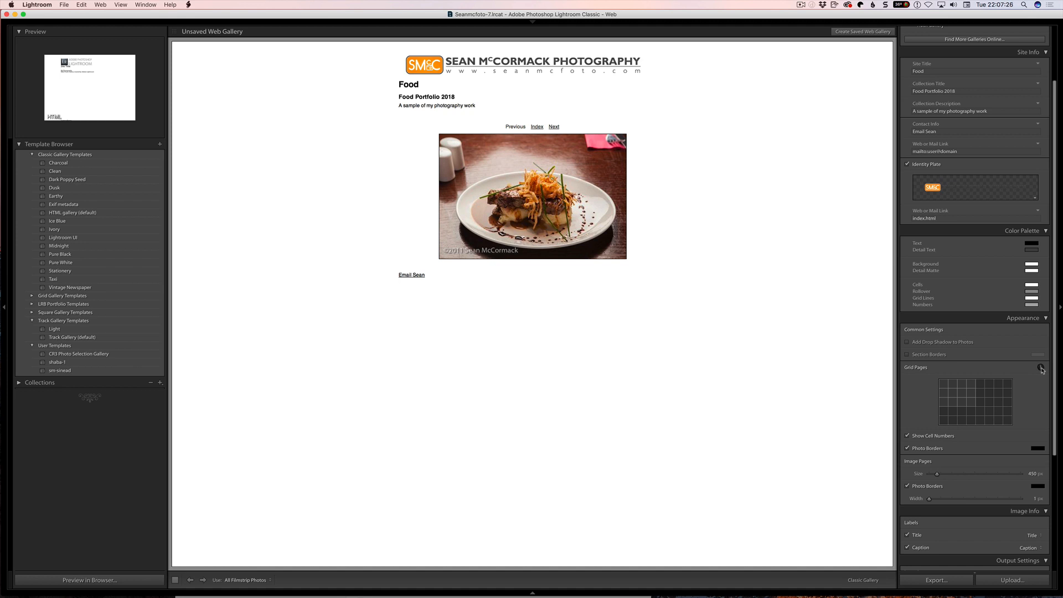
- Return to the thumbnail index page and set the cell rollover colour to light grey at 80%
click(541, 128)
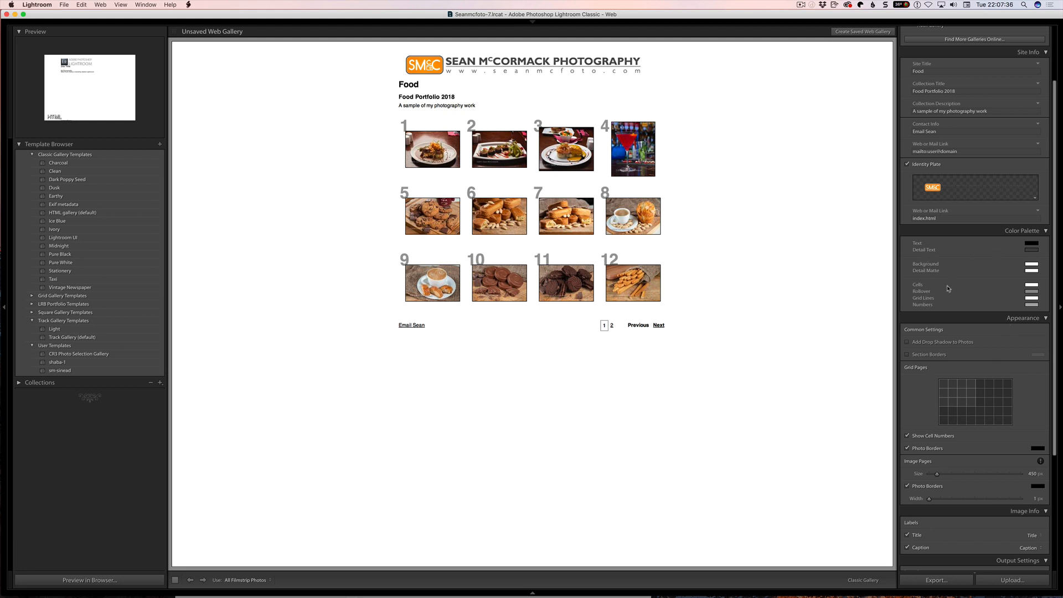
click(1031, 292)
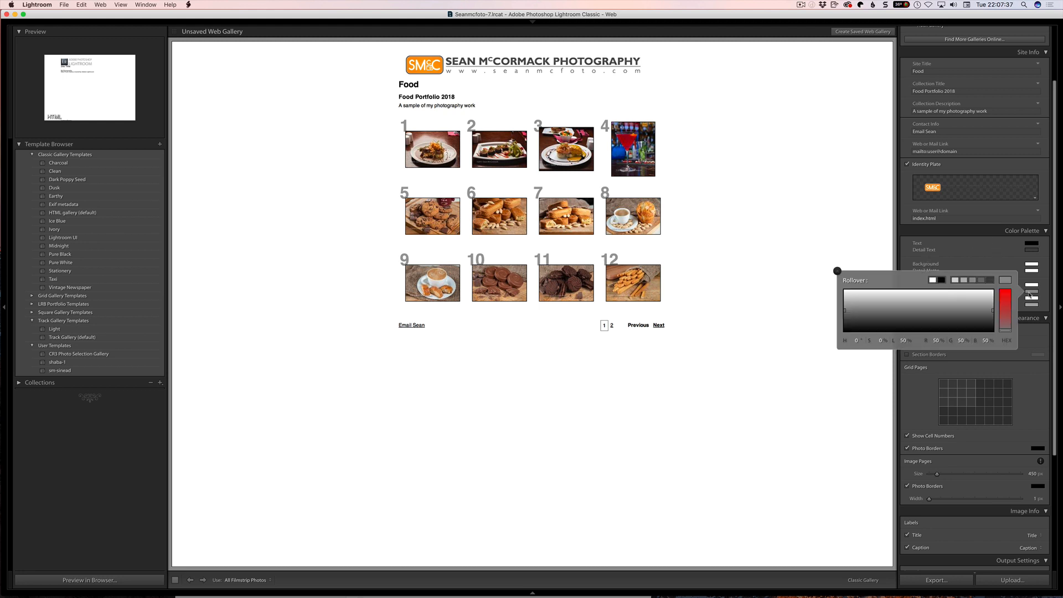
click(956, 280)
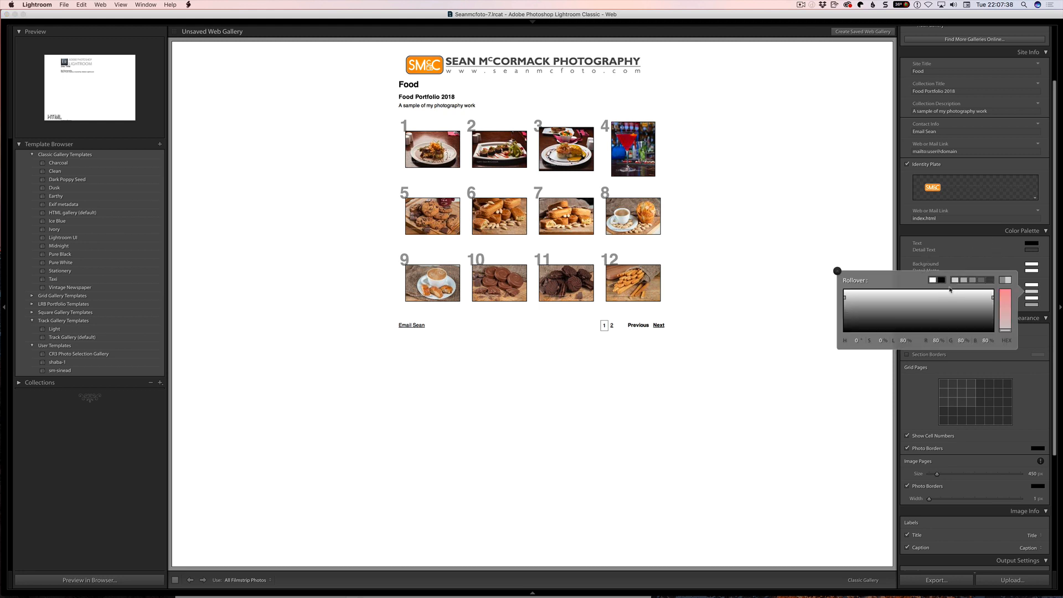
click(742, 204)
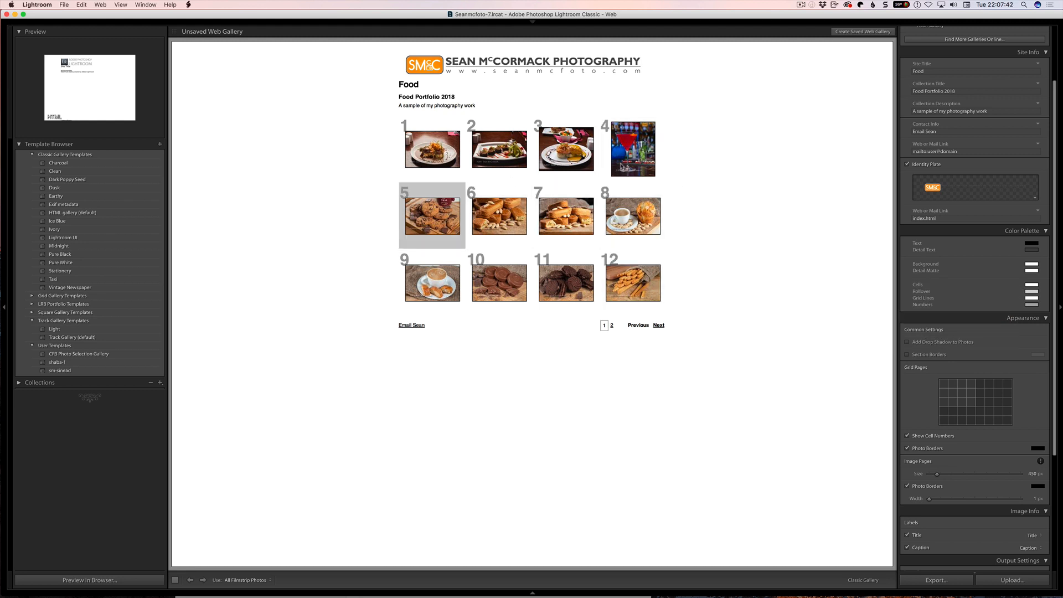
- Try several larger thumbnail grid layouts and settle on five columns by five rows
click(982, 404)
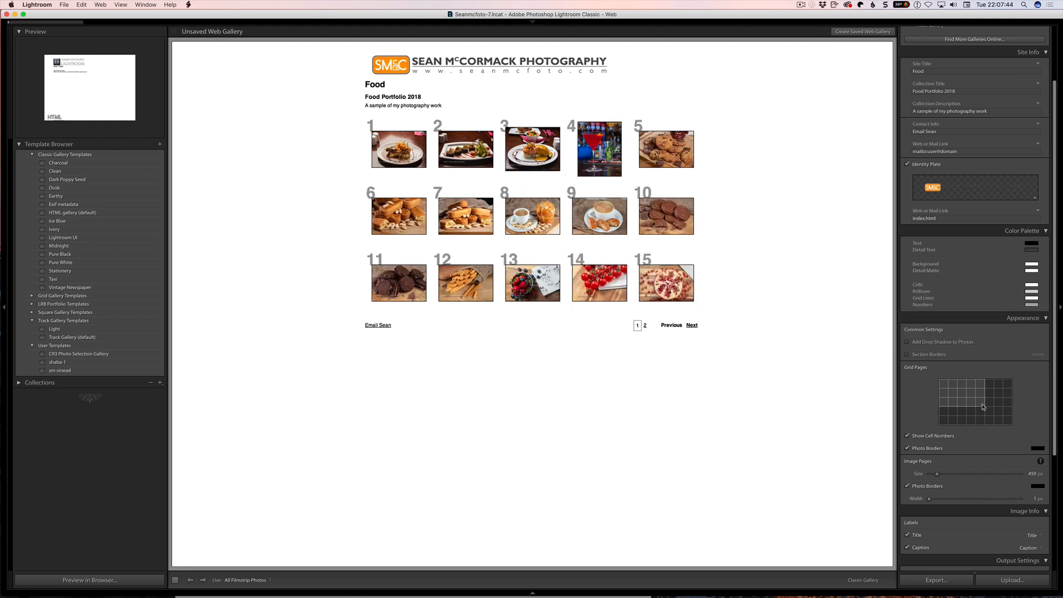
click(986, 423)
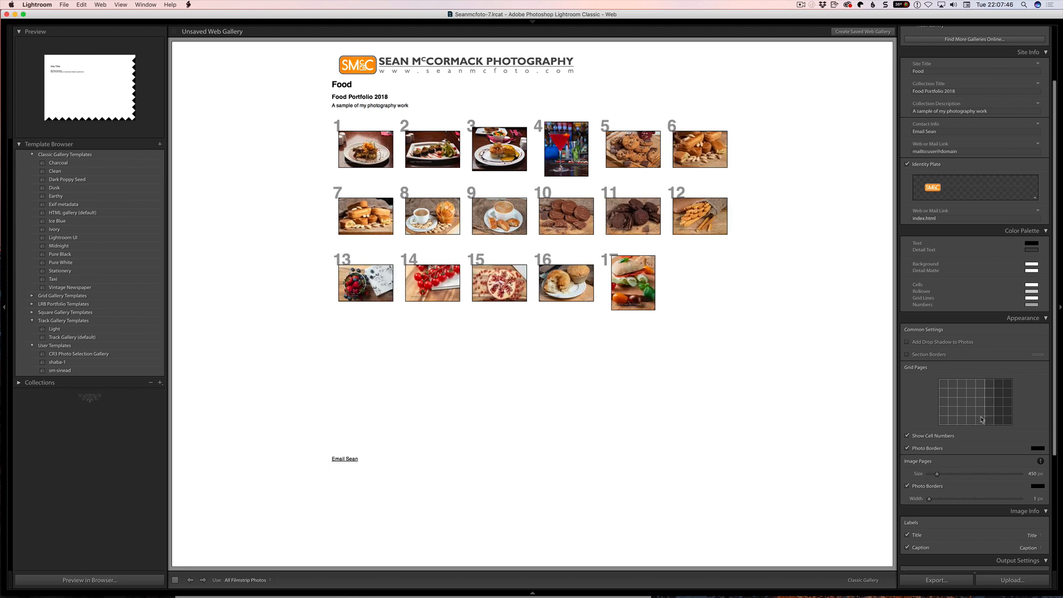
click(974, 419)
click(973, 412)
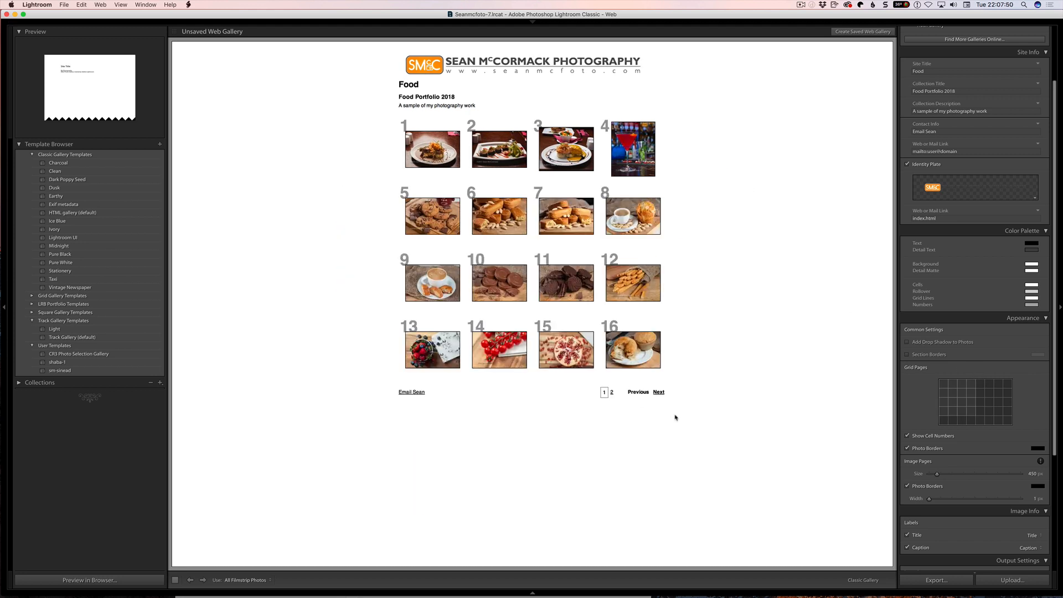
click(978, 422)
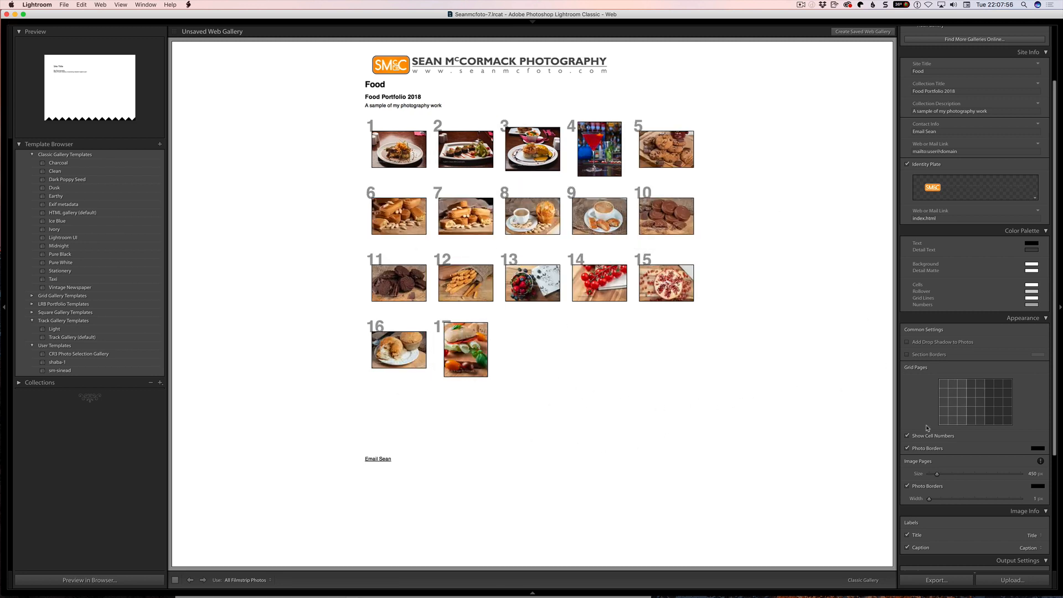
- Hide the thumbnail cell numbers, and switch the grid photo borders off and back on to compare their effect
click(907, 436)
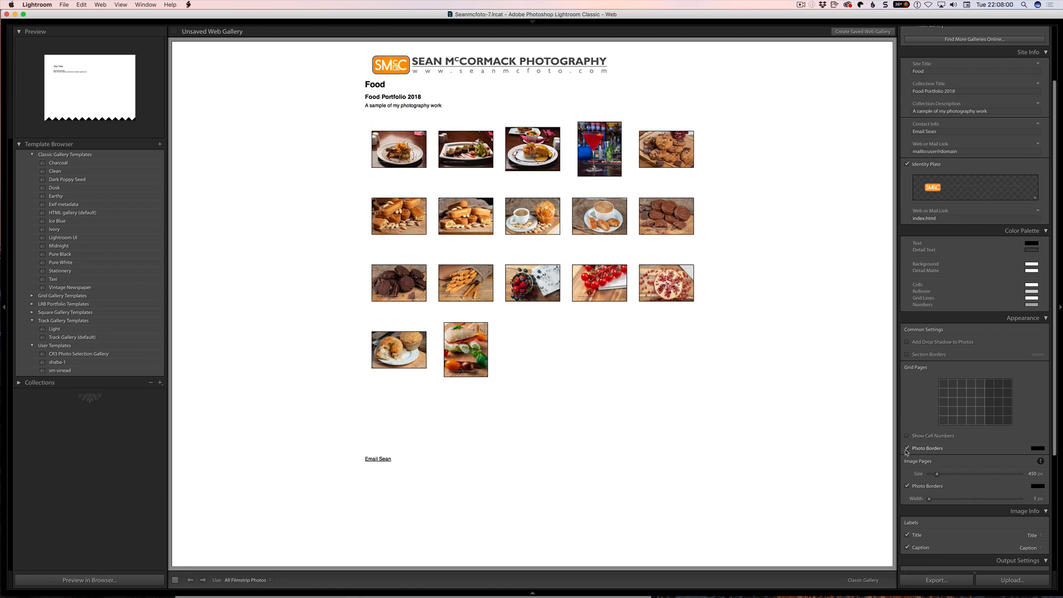
click(908, 449)
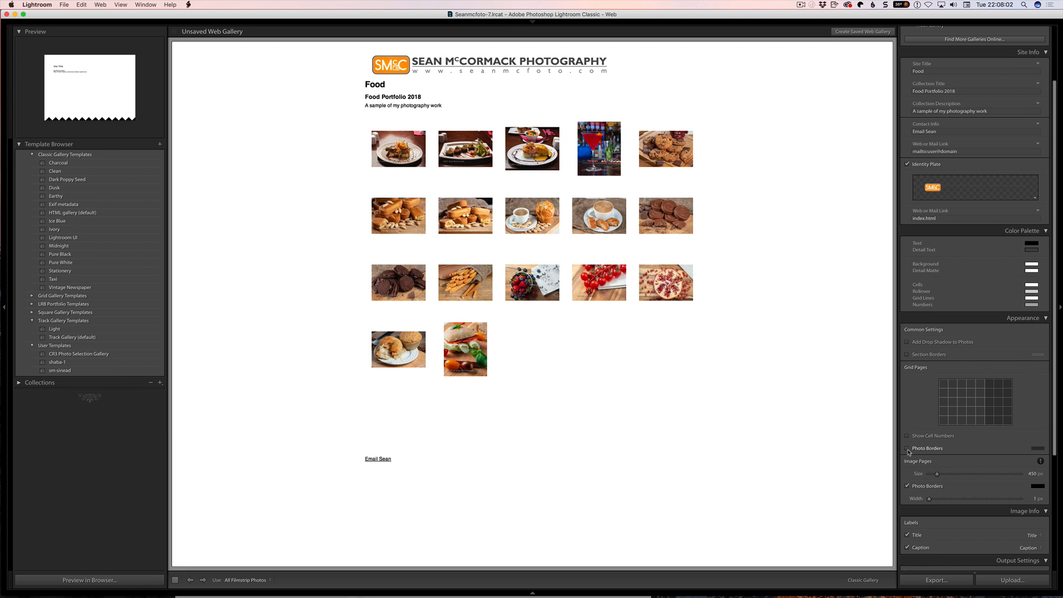
click(908, 449)
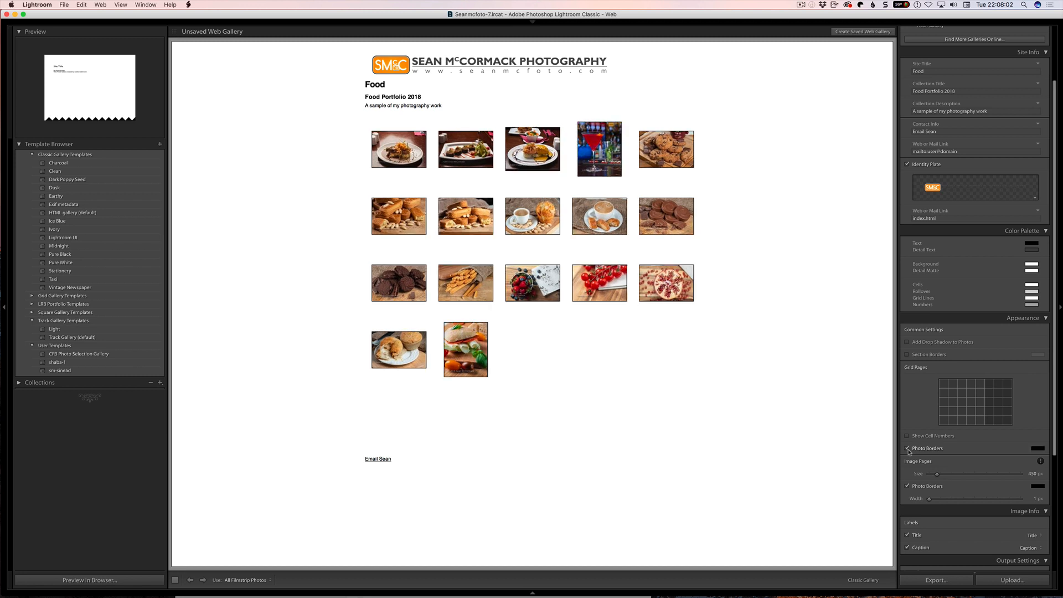
- Set the border colour of the grid page photos to light grey at 80%
click(1037, 450)
click(972, 437)
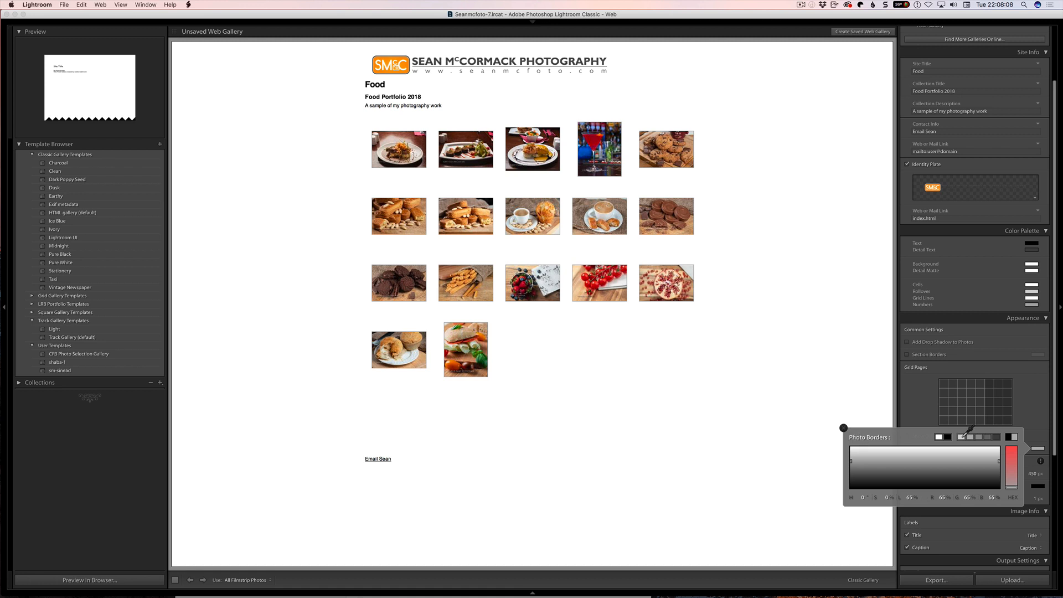
click(962, 437)
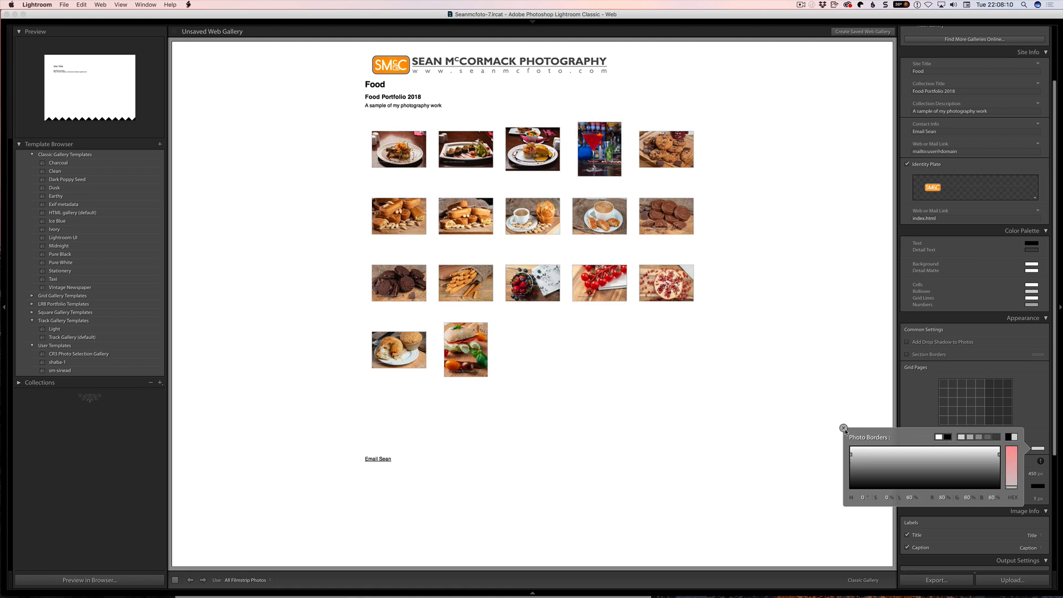
click(843, 428)
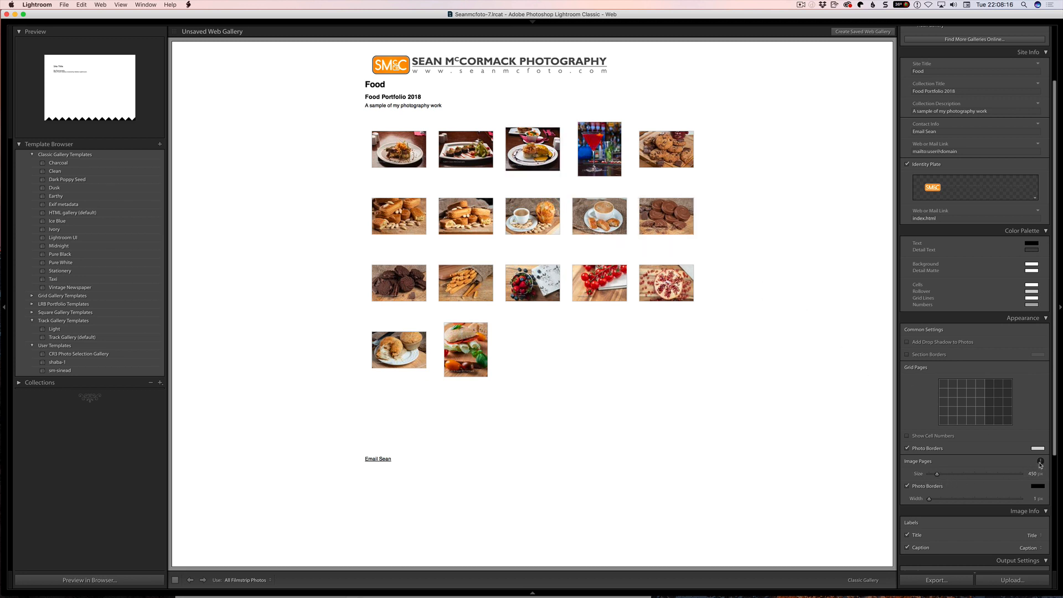
- Show the third photo's image page and set the image page size to 960 px
click(536, 157)
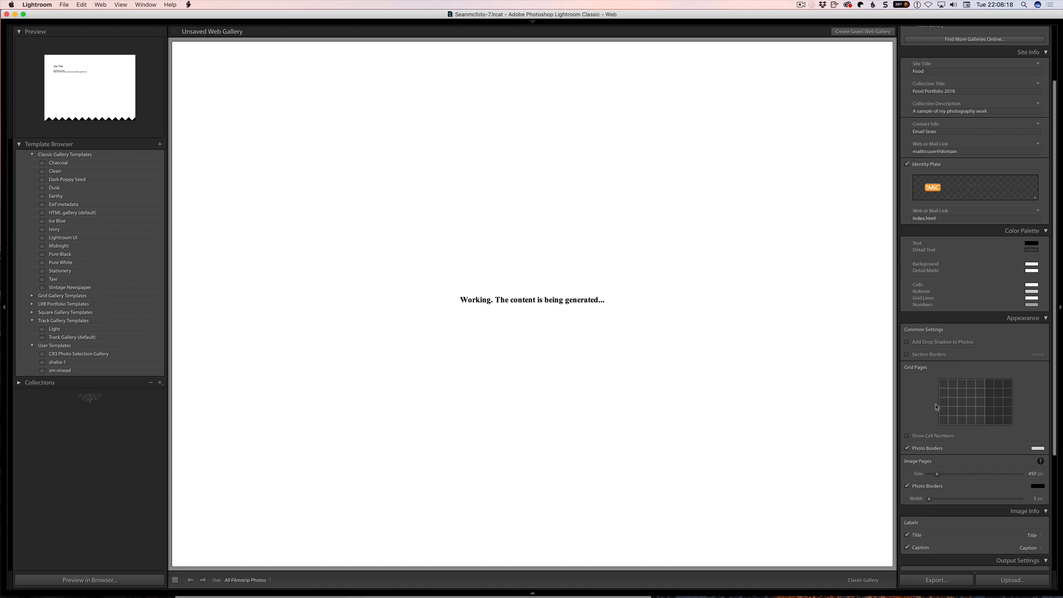
drag(937, 474, 959, 476)
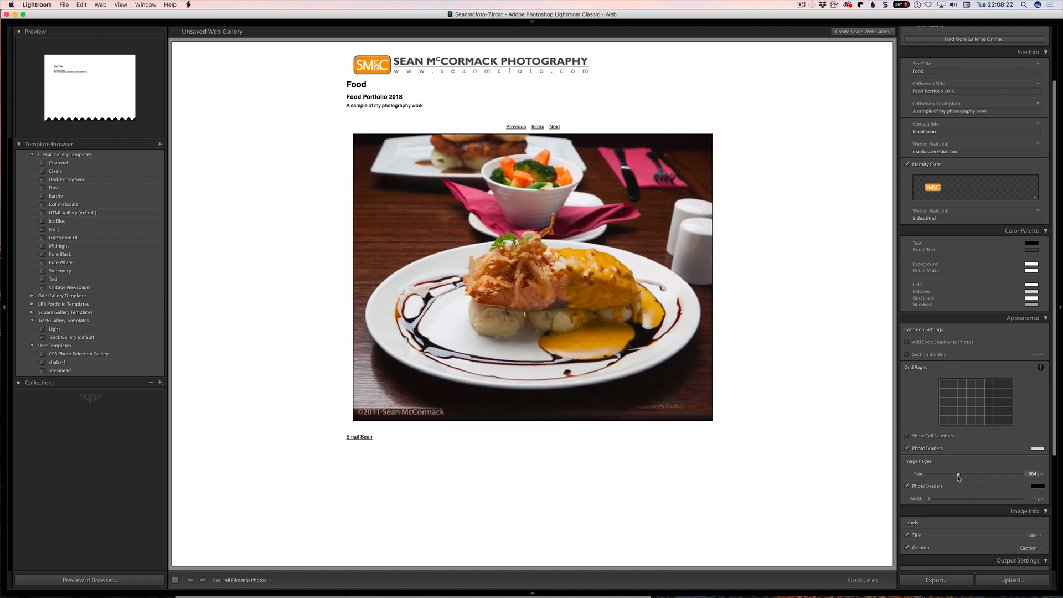
drag(960, 478, 961, 479)
click(1025, 475)
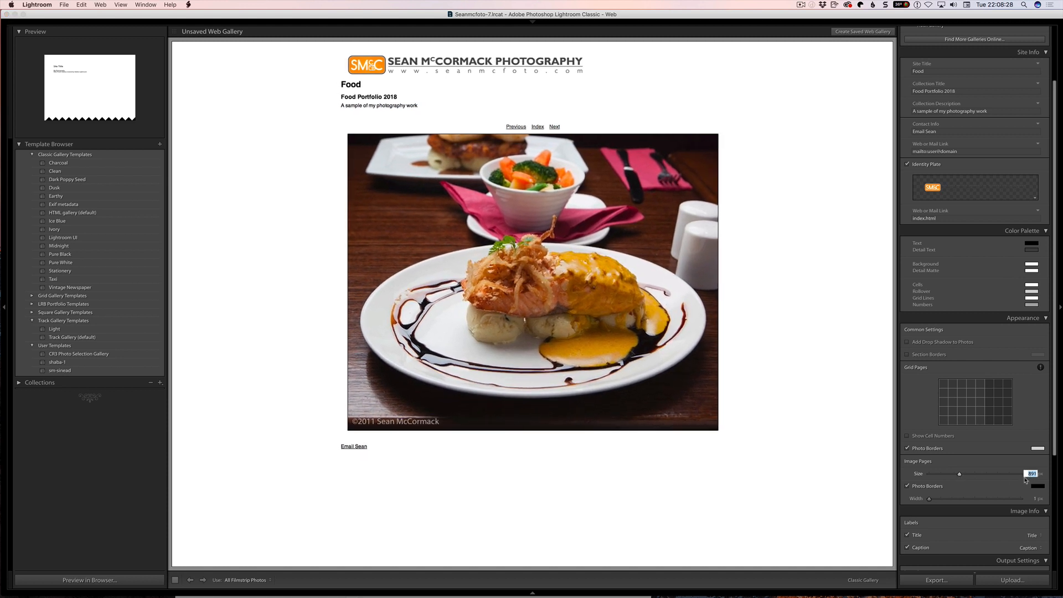
text(960)
key(Return)
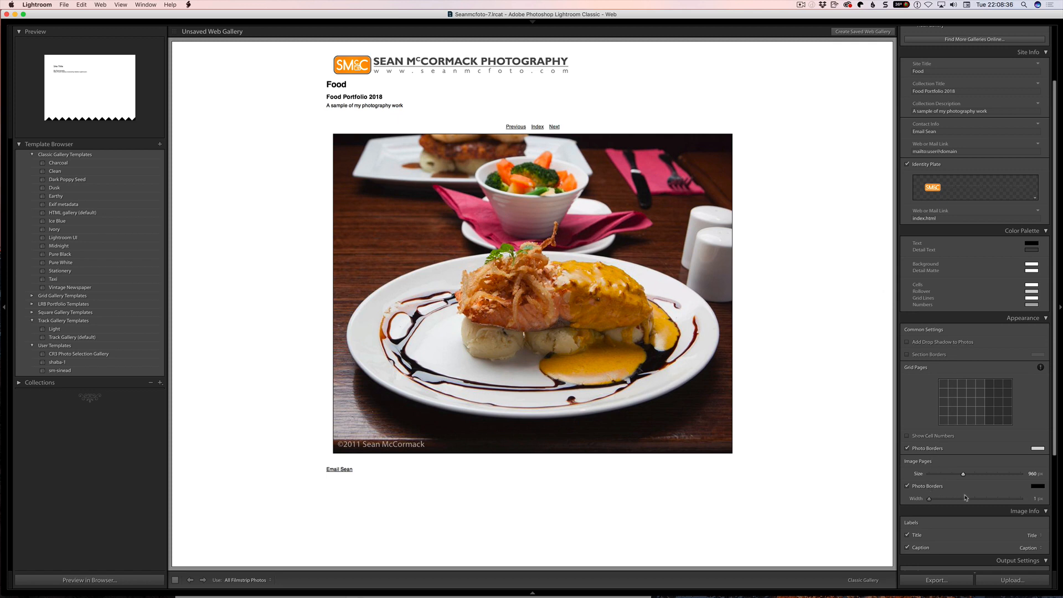
- Try much larger image page sizes, from the maximum down to 1900 px, and return the size to 960 px
drag(1054, 420, 1054, 438)
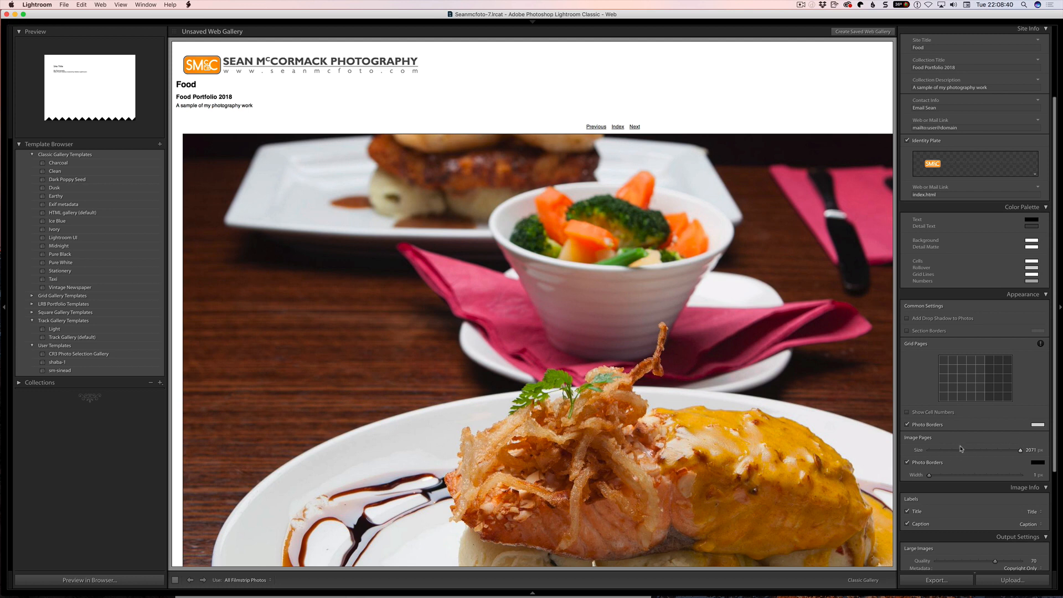
click(1029, 451)
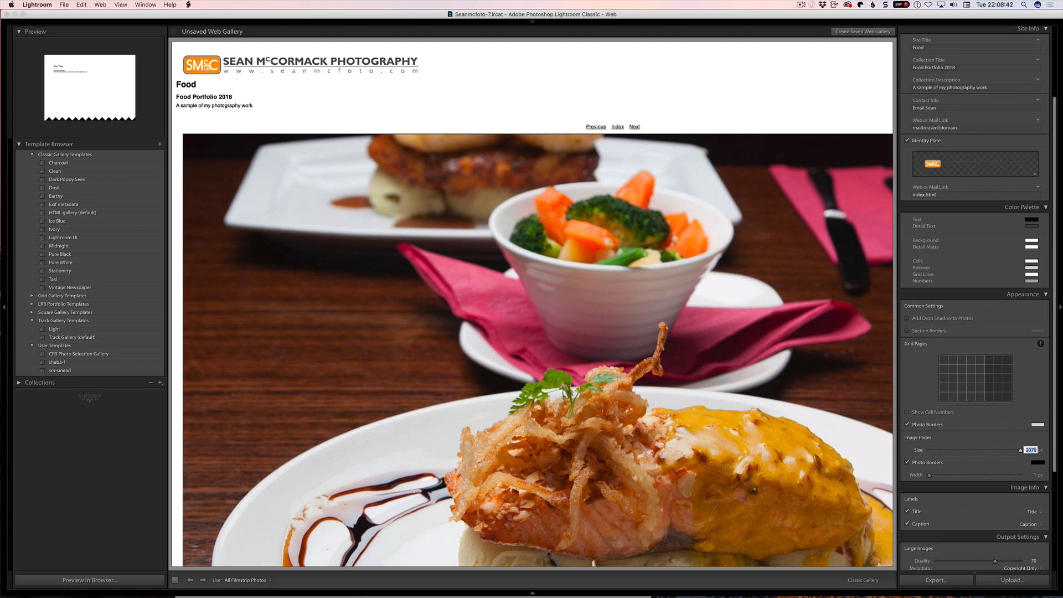
text(9)
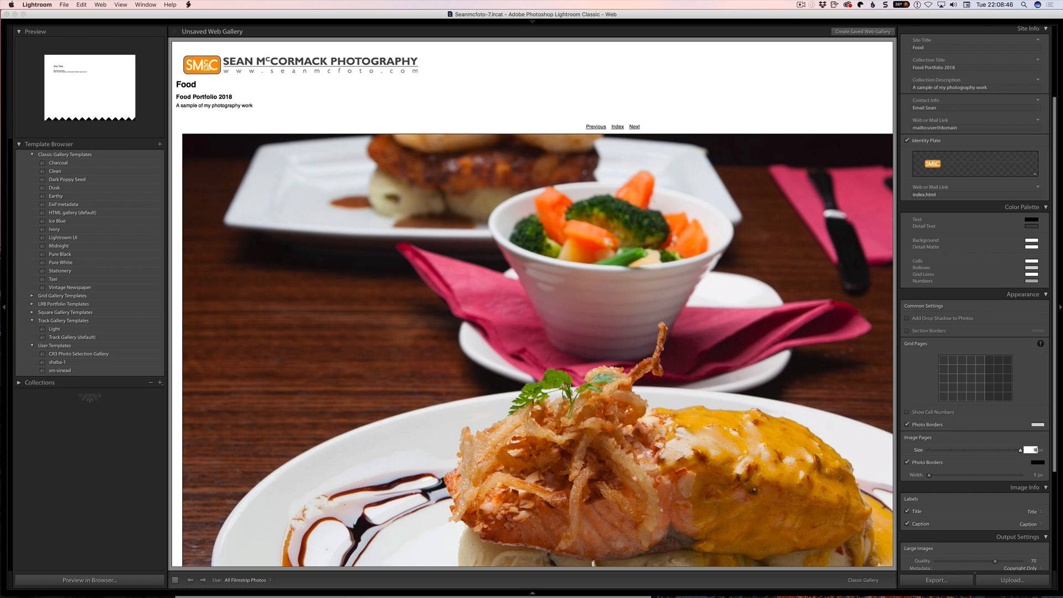
key(Return)
key(Down)
key(Down)
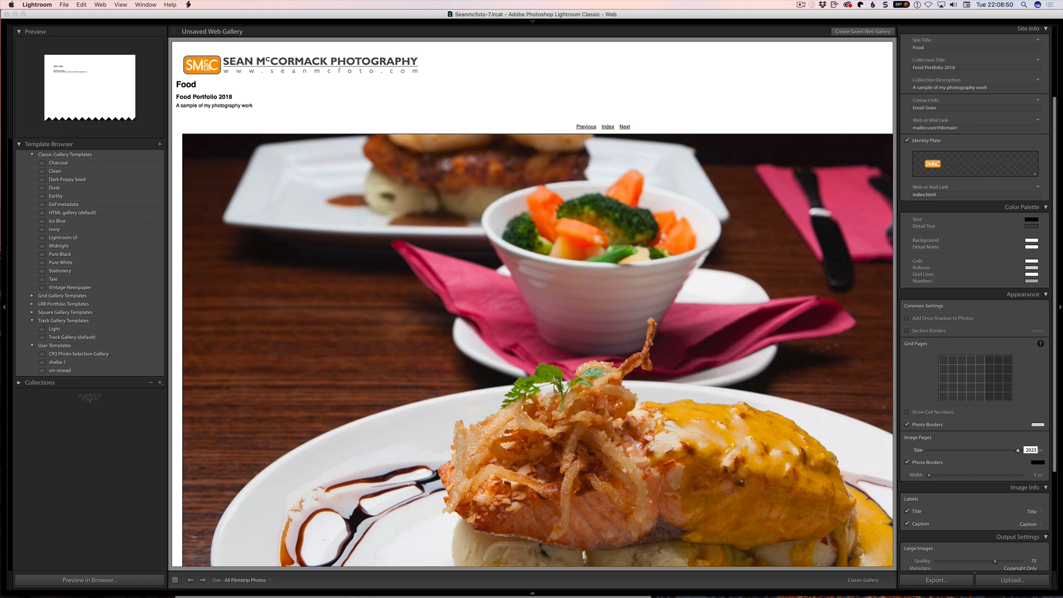
mouse_move(1018, 450)
mouse_down()
mouse_move(997, 450)
mouse_move(1012, 450)
mouse_up()
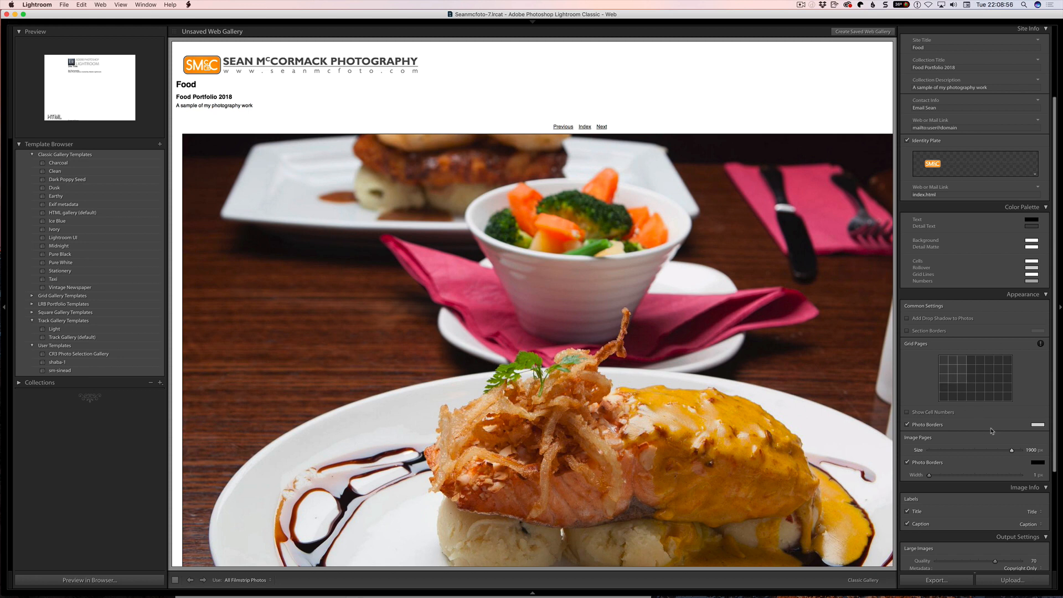
click(1028, 451)
text(96)
key(Return)
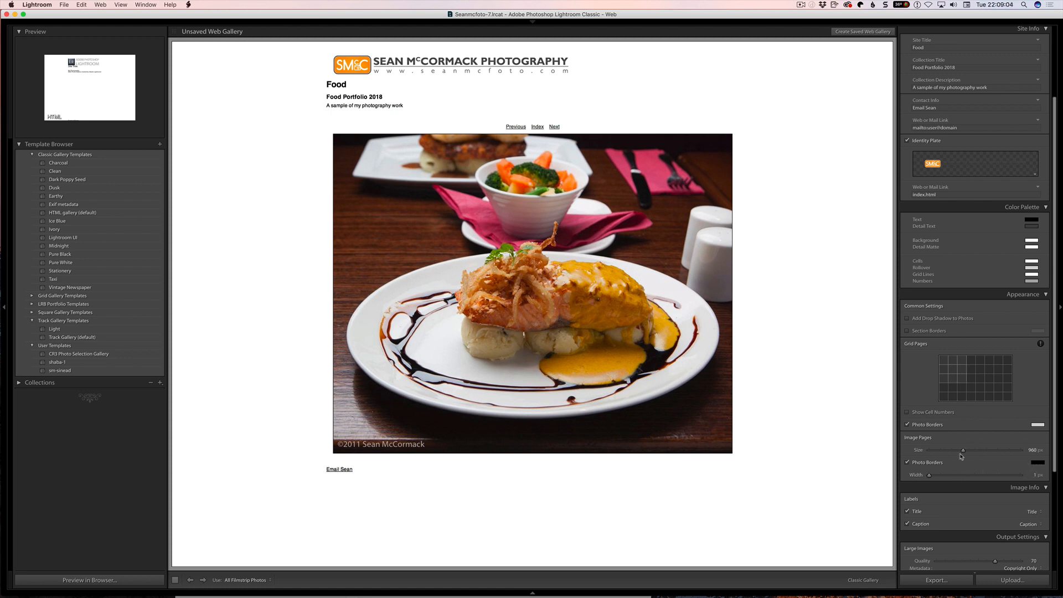
- Set the image title label to Filename and the caption label to Equipment
drag(1056, 390, 1048, 466)
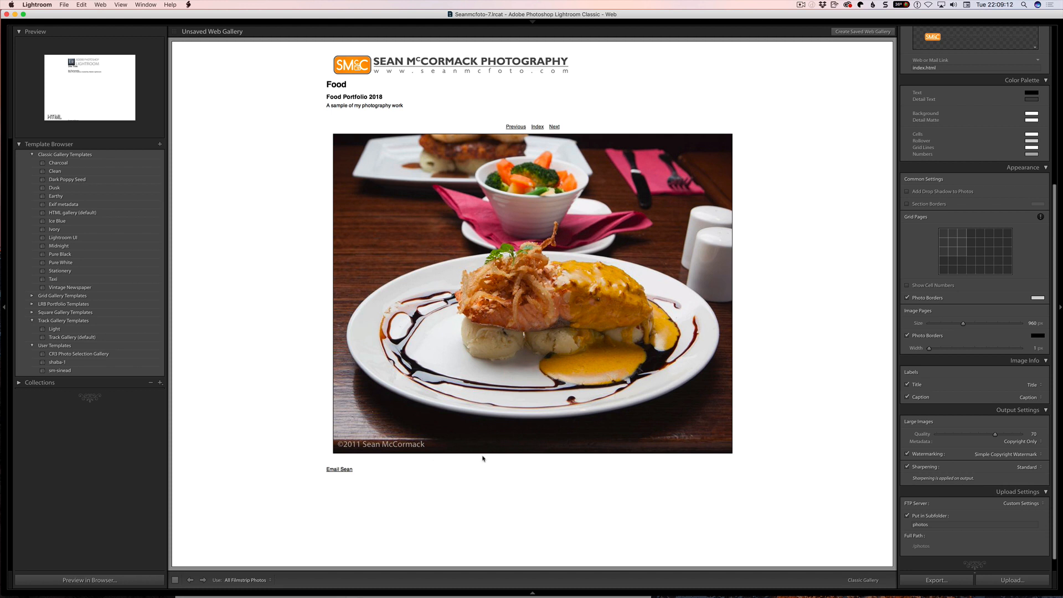
click(1031, 385)
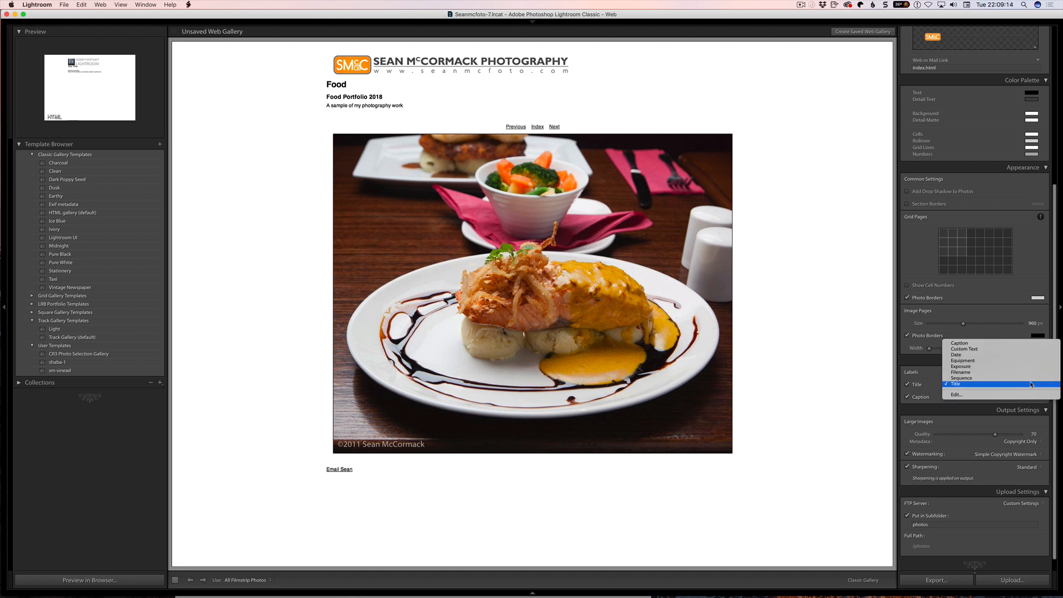
click(1026, 373)
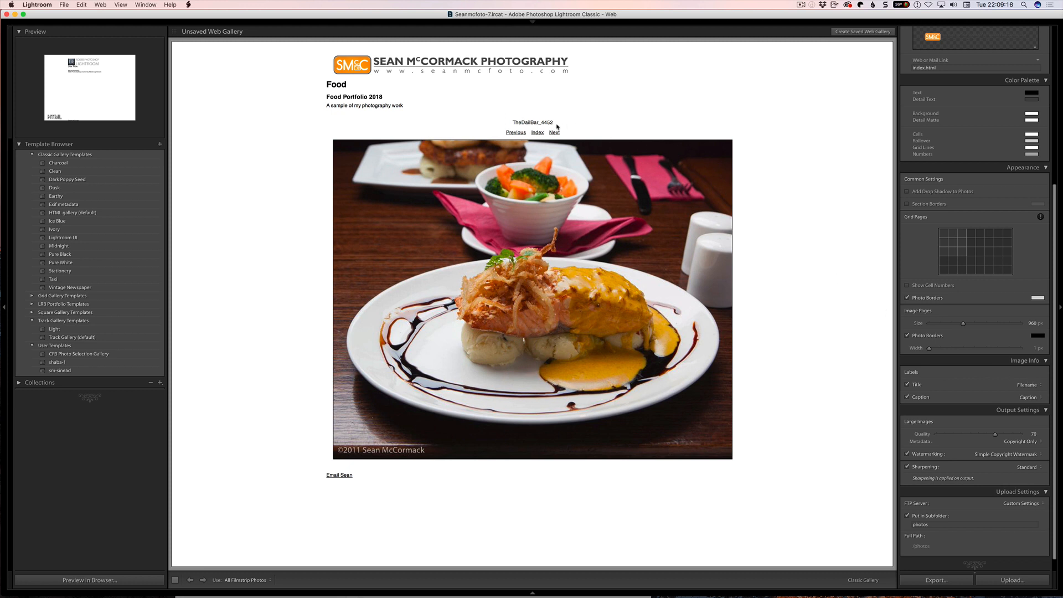
click(1029, 397)
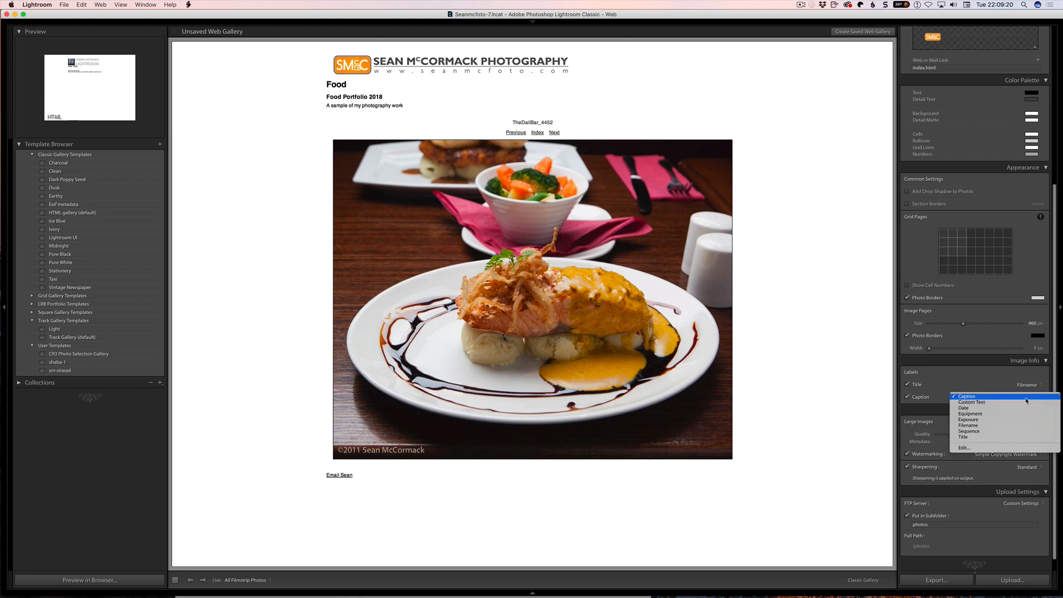
click(1021, 414)
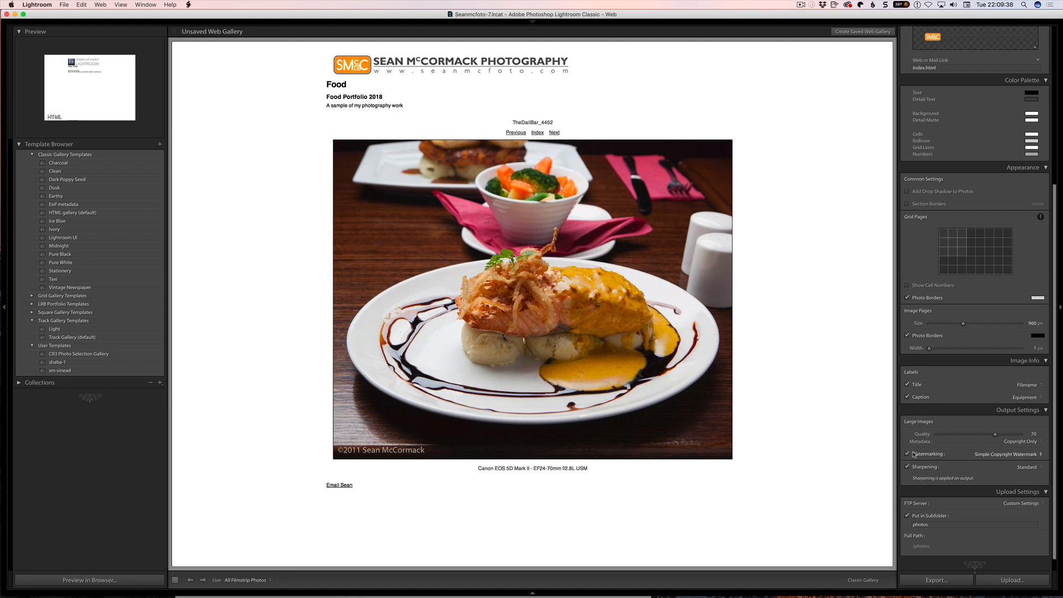
- Set the large images' watermark to smcc-orange-right and check it on the following image pages
click(1000, 456)
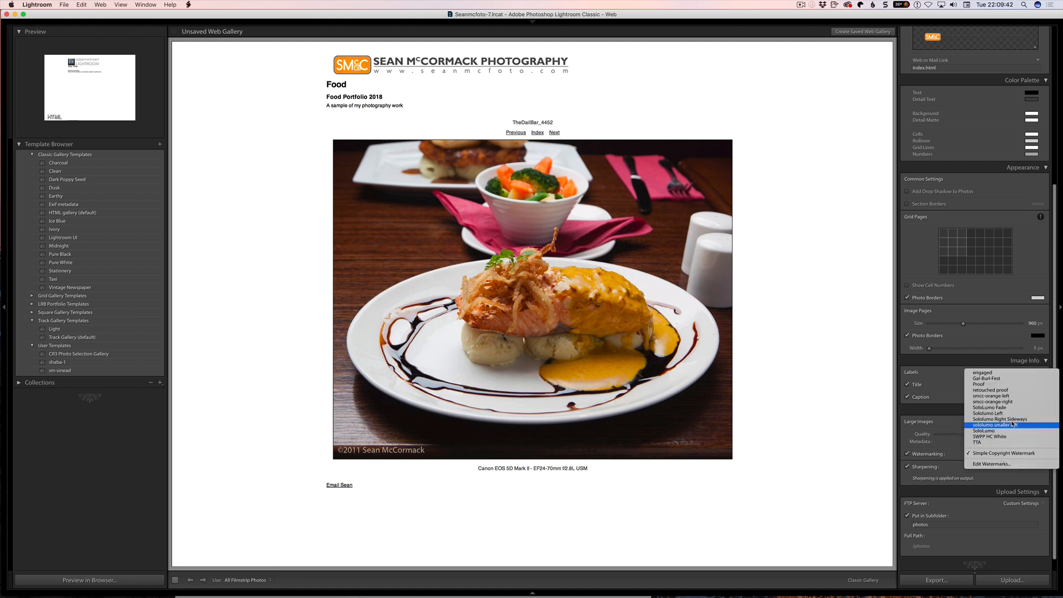
click(1015, 402)
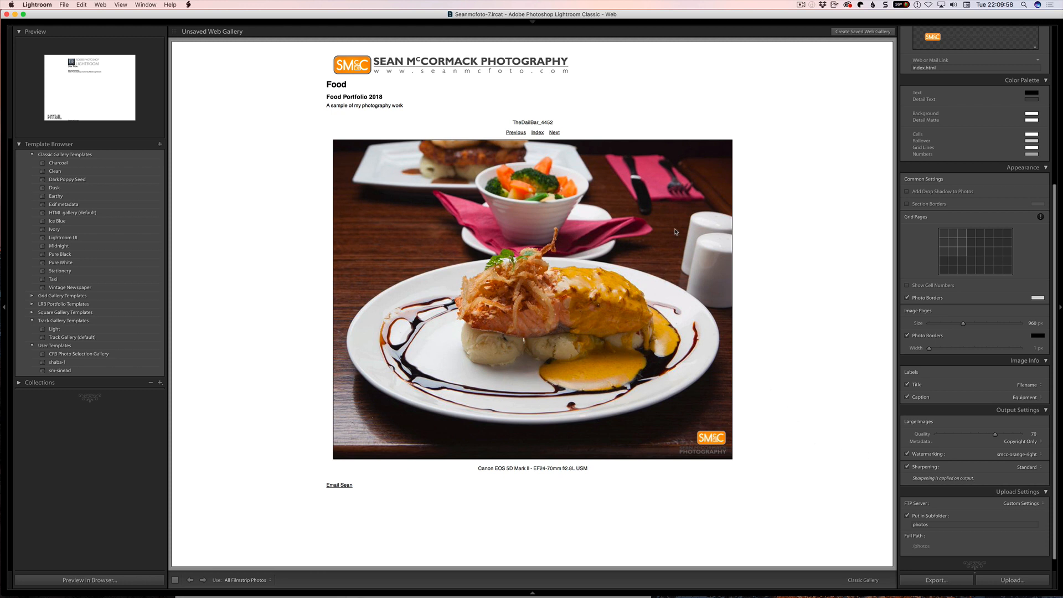
click(555, 133)
click(554, 133)
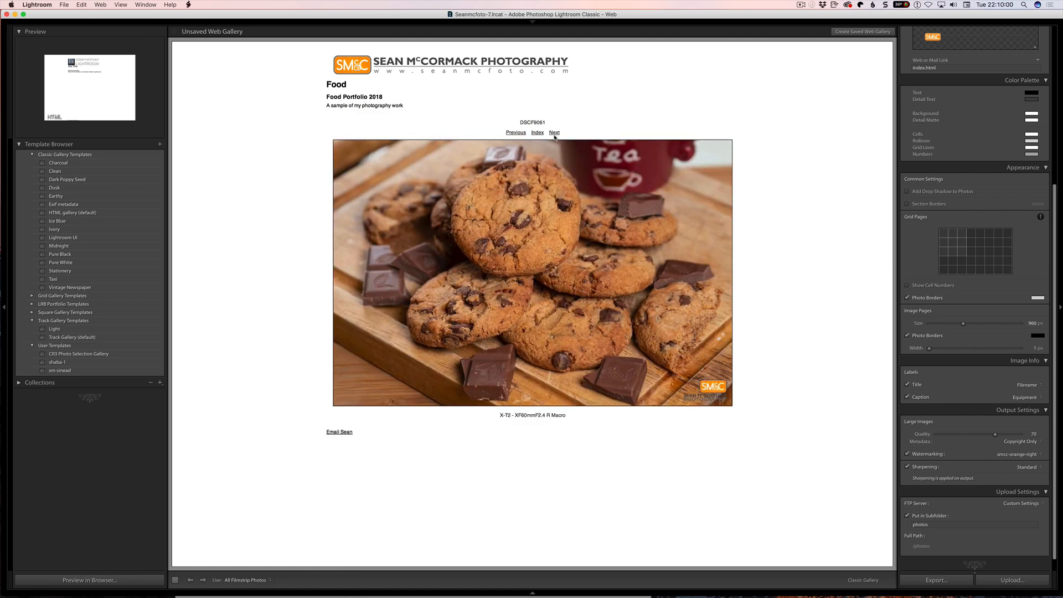
click(554, 132)
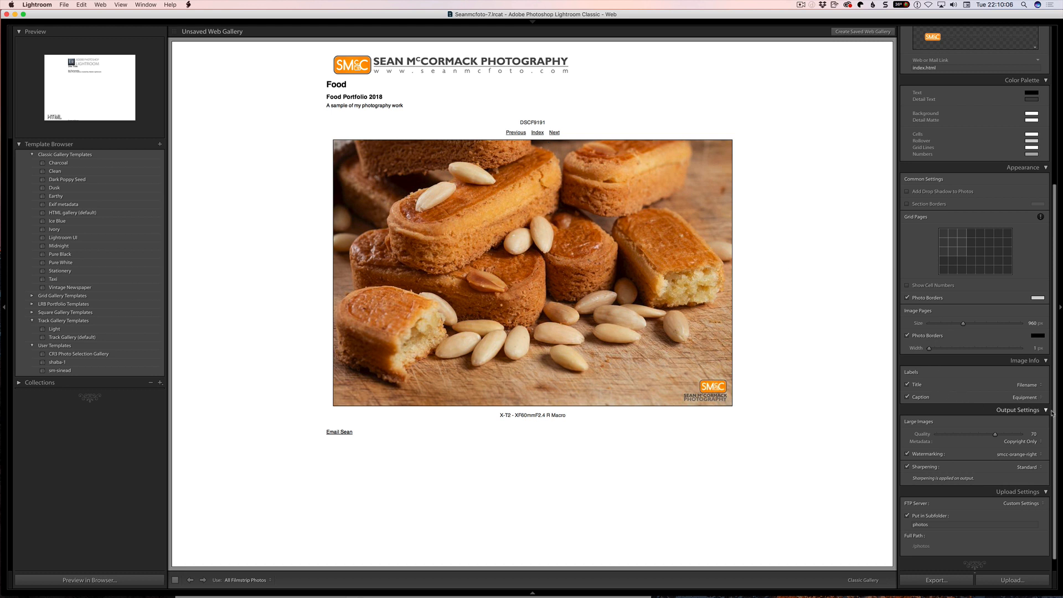
- Export the web gallery to the Export folder under the name Food-18, without replacing the existing Food18
scroll(1055, 421, down, 1)
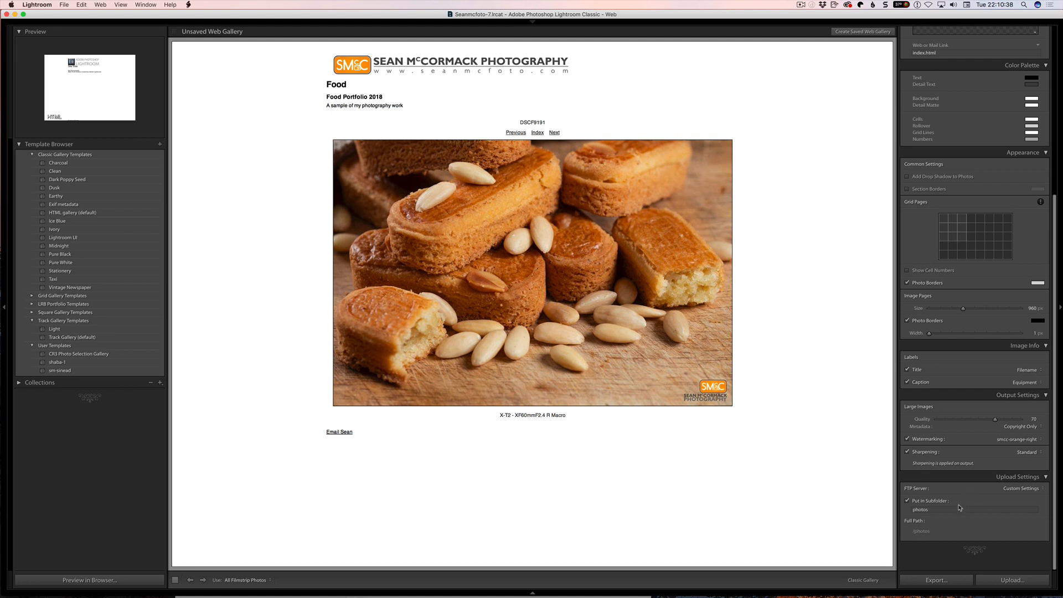
click(946, 582)
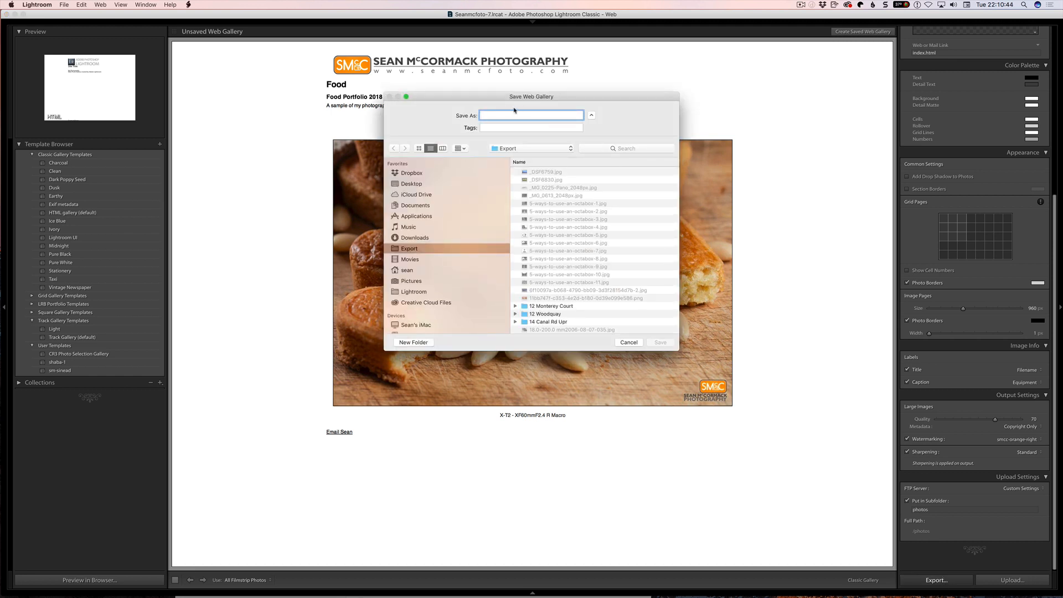
text(Food18)
click(660, 344)
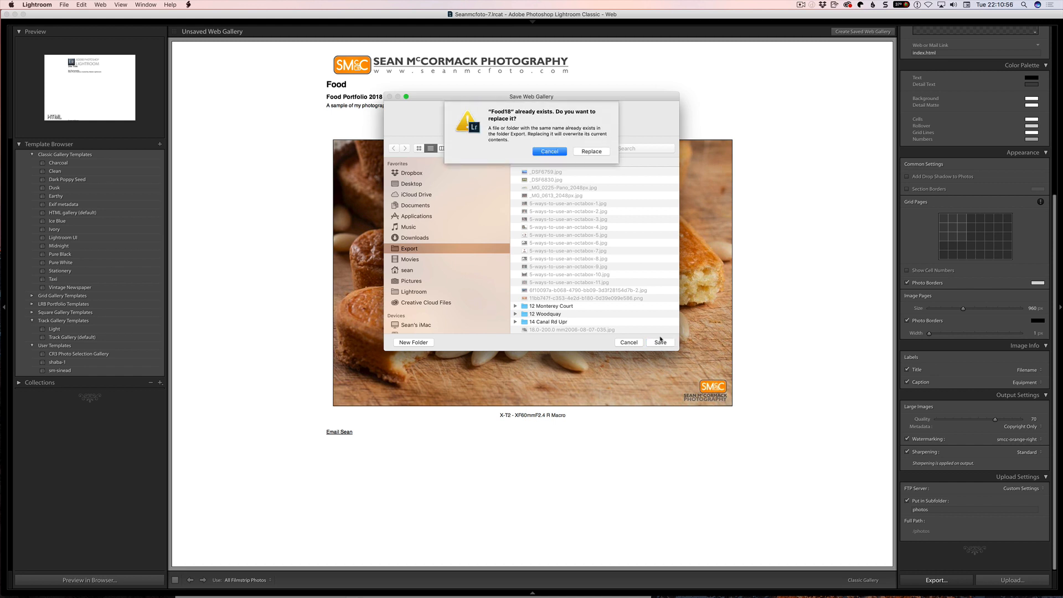
click(550, 151)
click(492, 116)
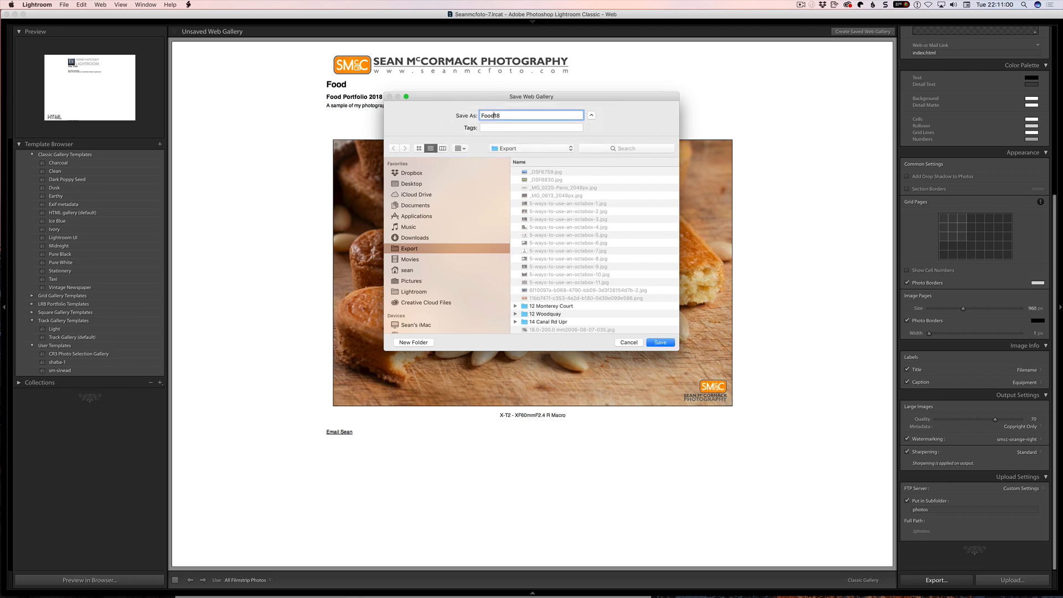
text(-)
click(661, 342)
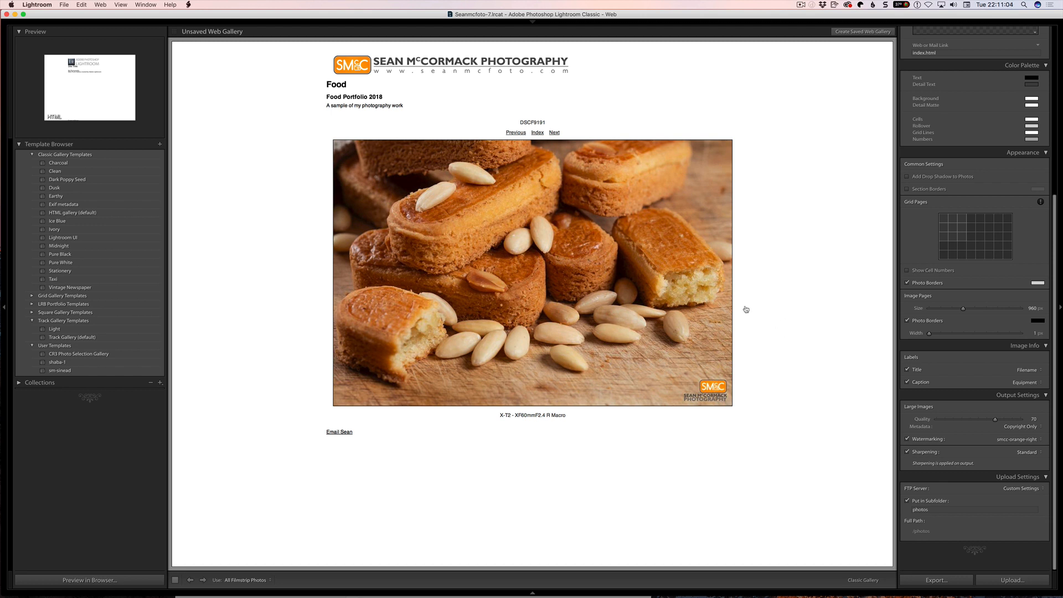
- Save the current gallery settings as a template named White Classic Food in User Templates, accepting the missing images notice
click(532, 23)
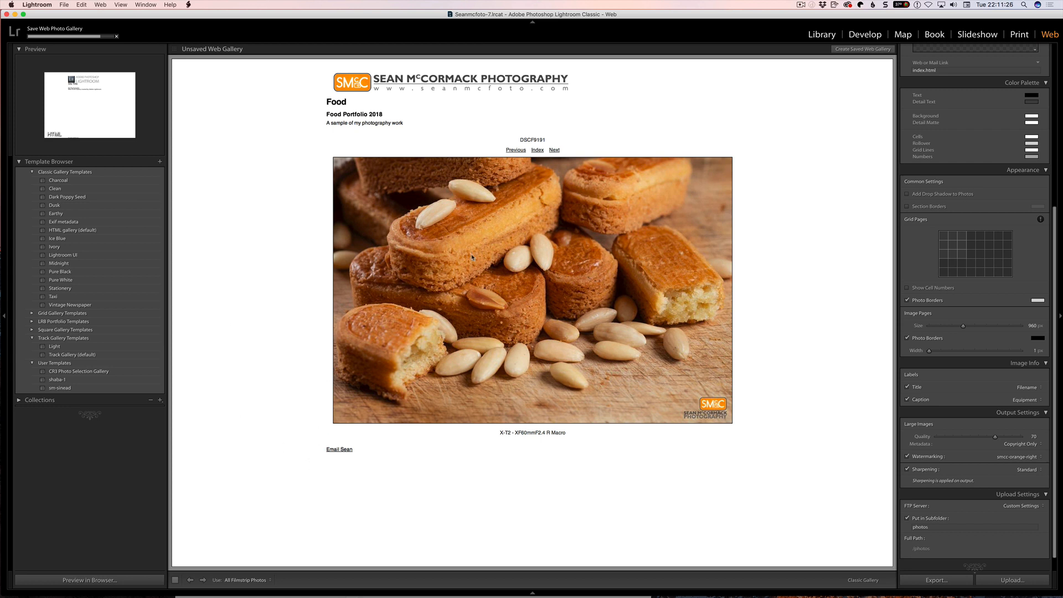
click(160, 163)
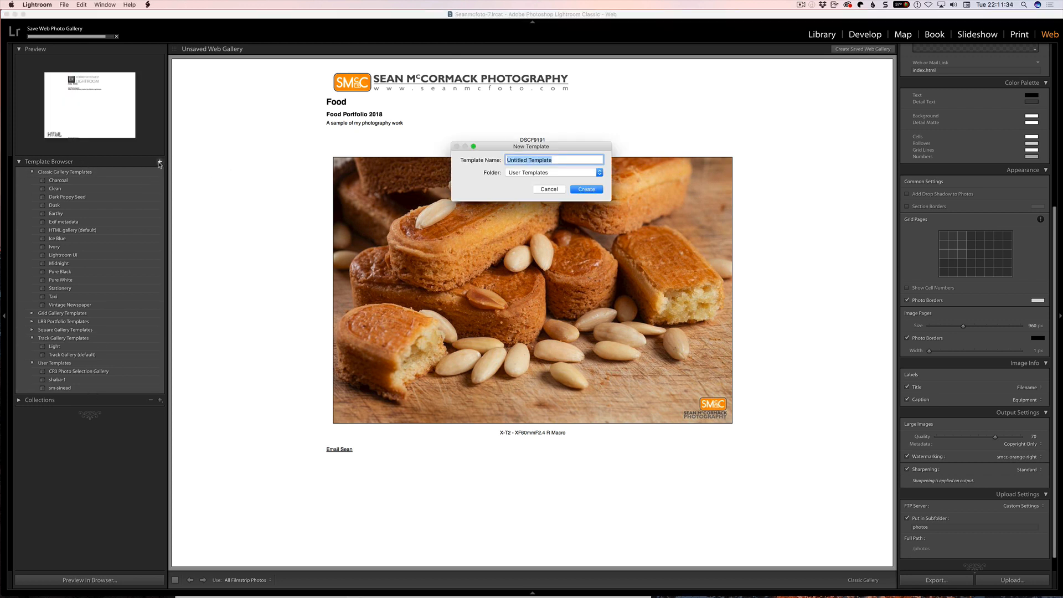
text(White Classic Good)
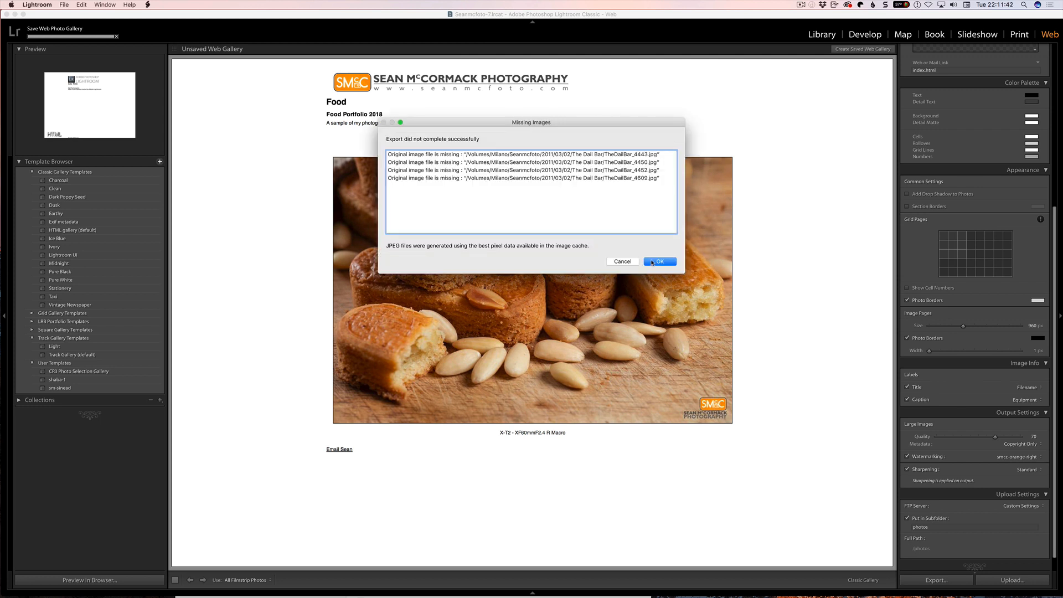
click(656, 262)
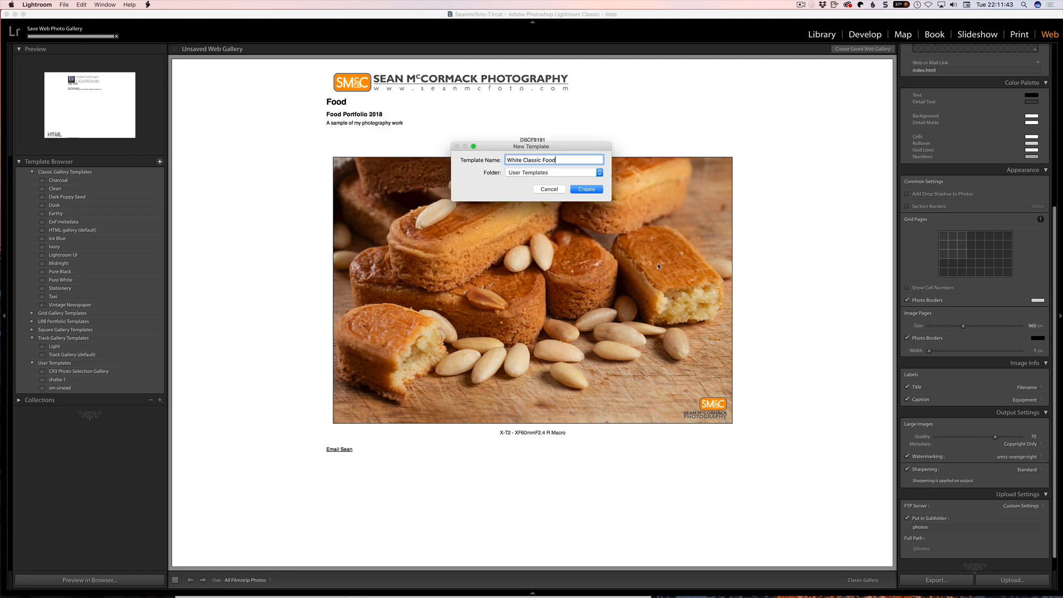
click(588, 190)
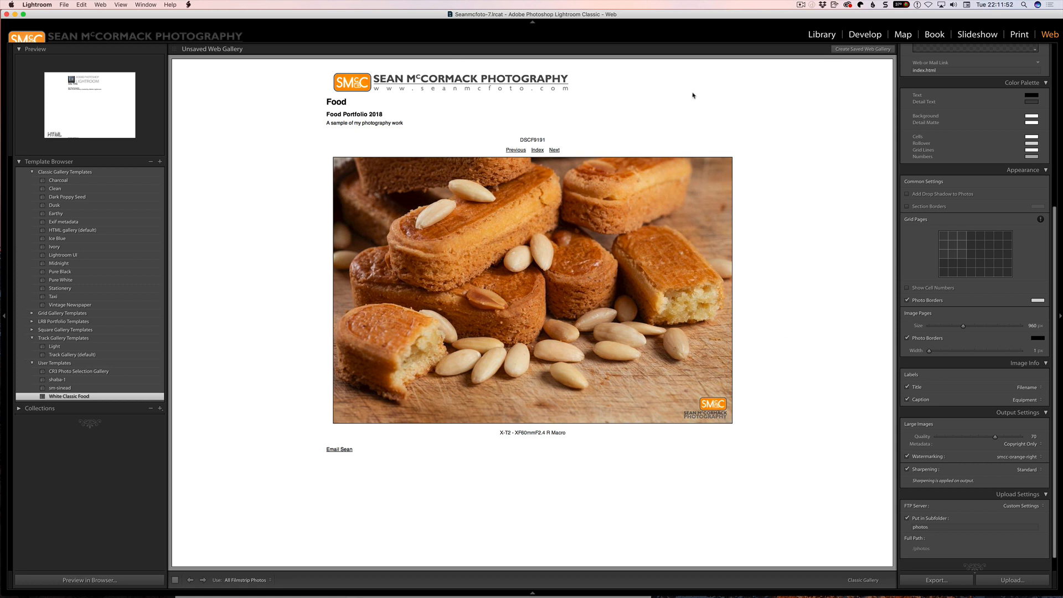
- Create a saved web gallery named Food 18 Gallery inside the Food Portfolio 2018 collection
click(856, 49)
text(Food 18)
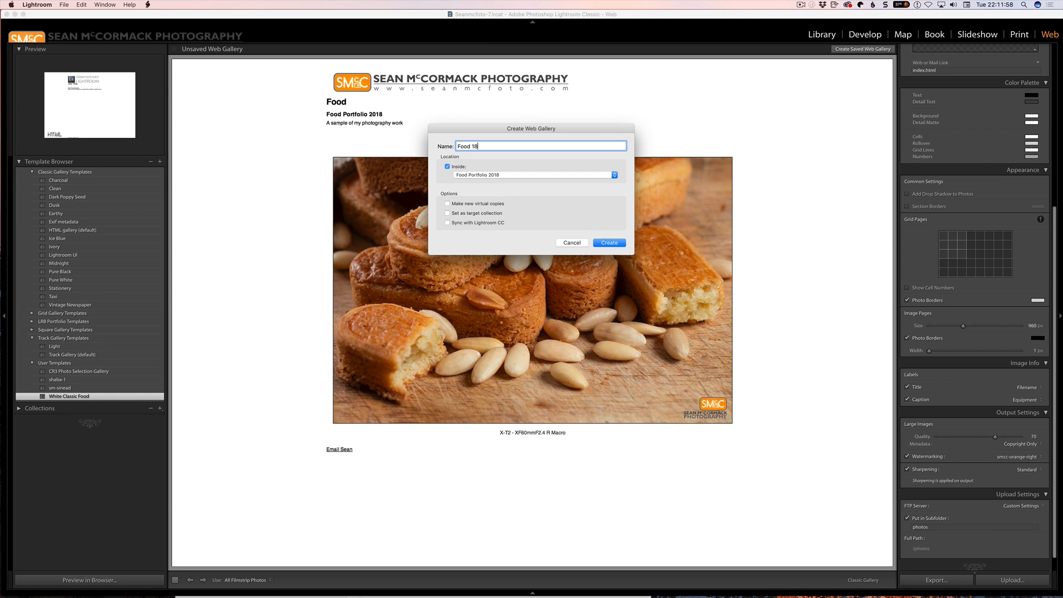
text( Gallery)
click(608, 242)
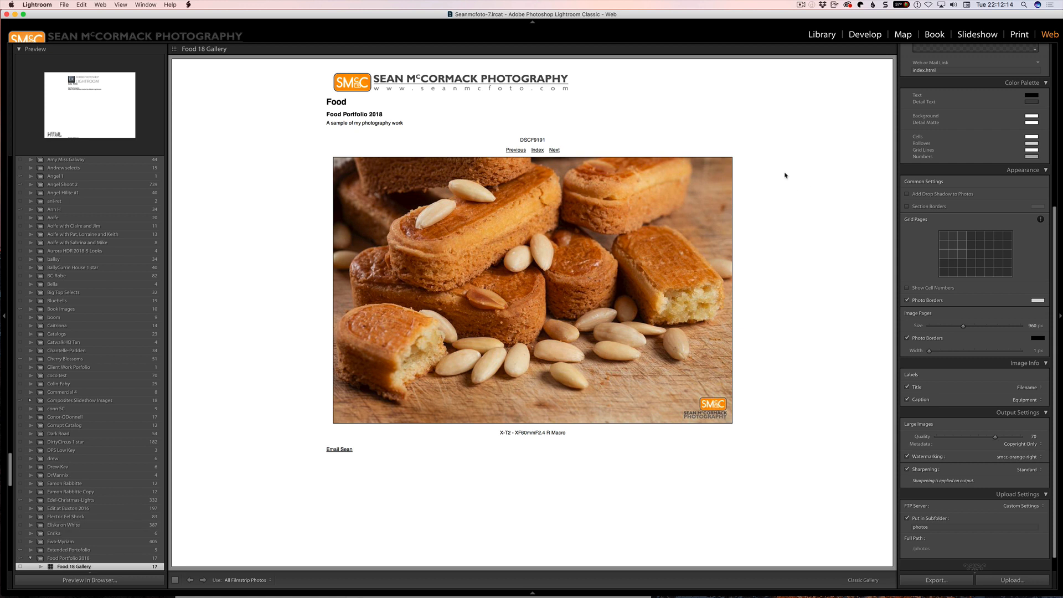
- Try the Grid Gallery layout, then return to Classic Gallery with the White Classic Food template applied
drag(1054, 220, 1052, 55)
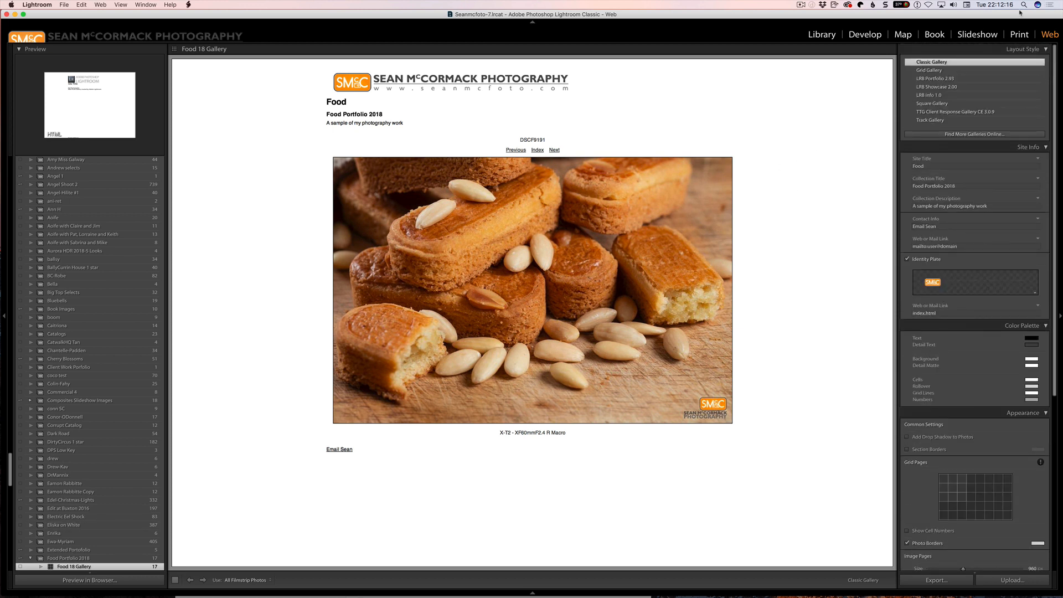
click(934, 75)
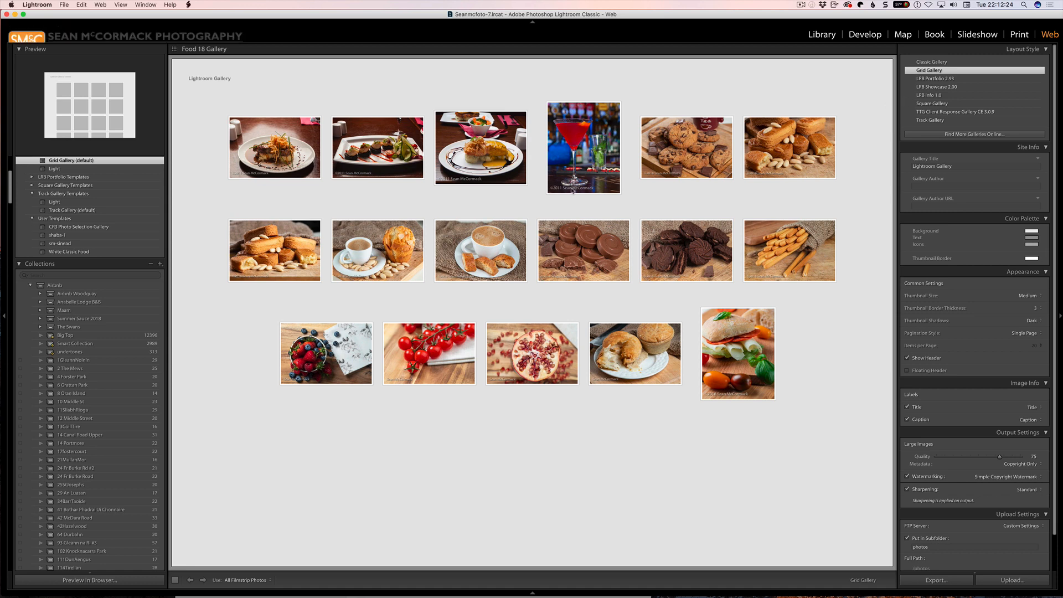
click(931, 63)
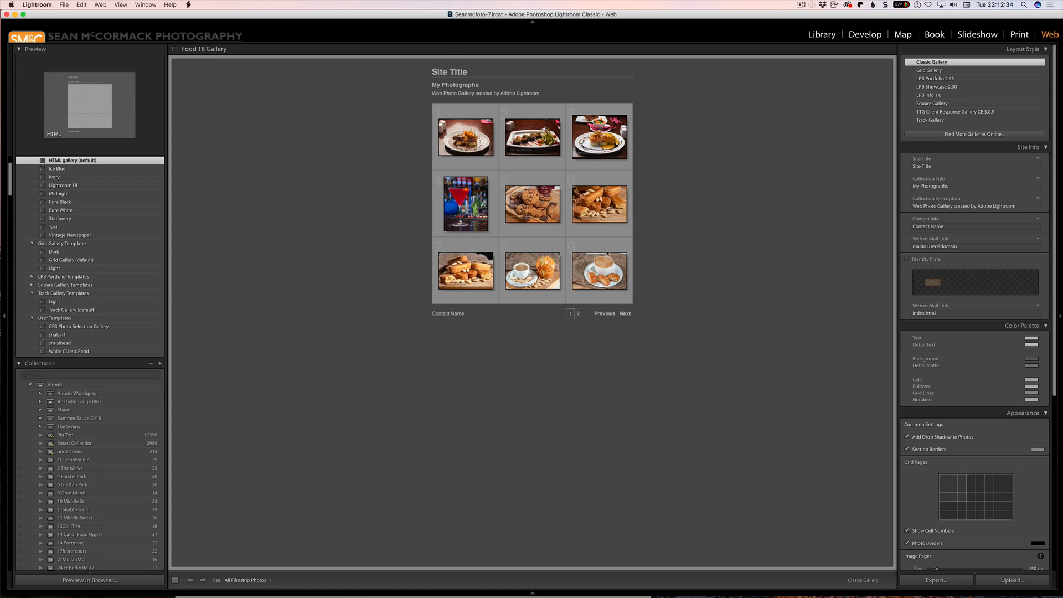
click(87, 353)
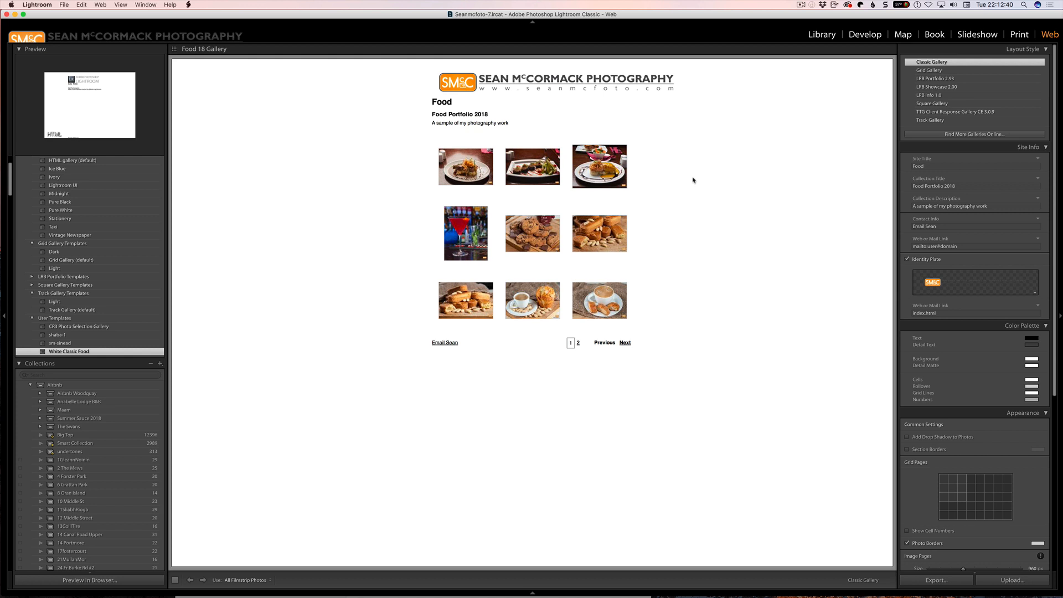
- Set the grid pages to four columns by four rows and locate Food 18 Gallery among the collections
click(975, 507)
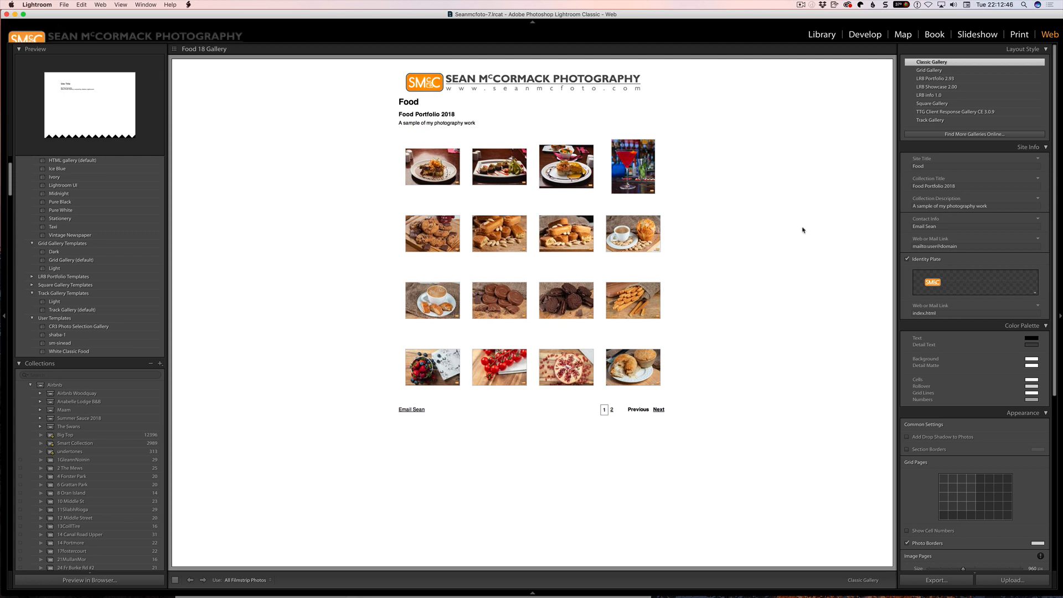
drag(10, 172, 29, 478)
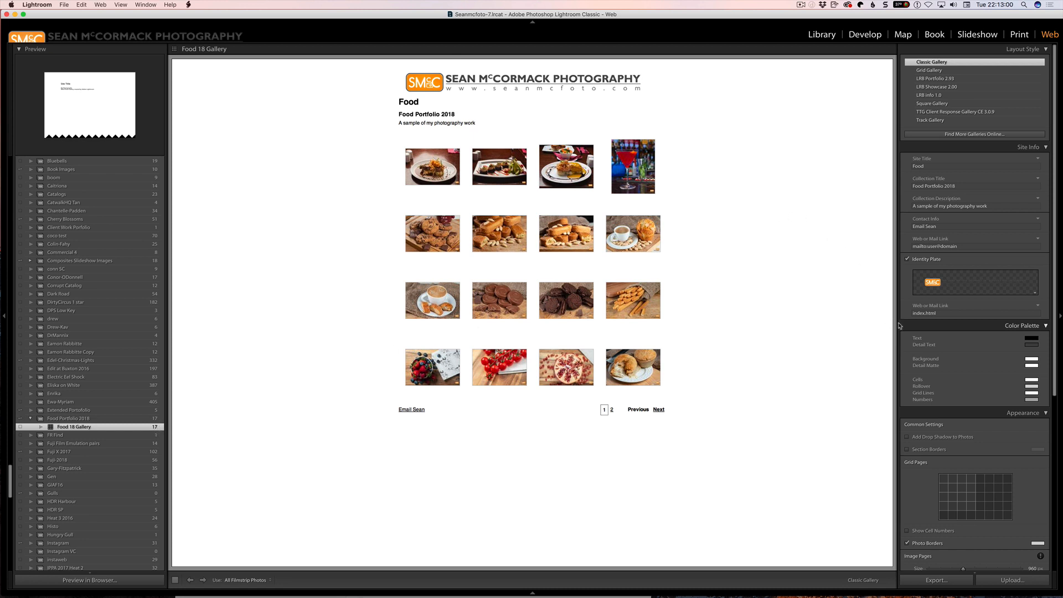
- Switch the layout style to Grid Gallery and set the gallery title to Food
click(944, 71)
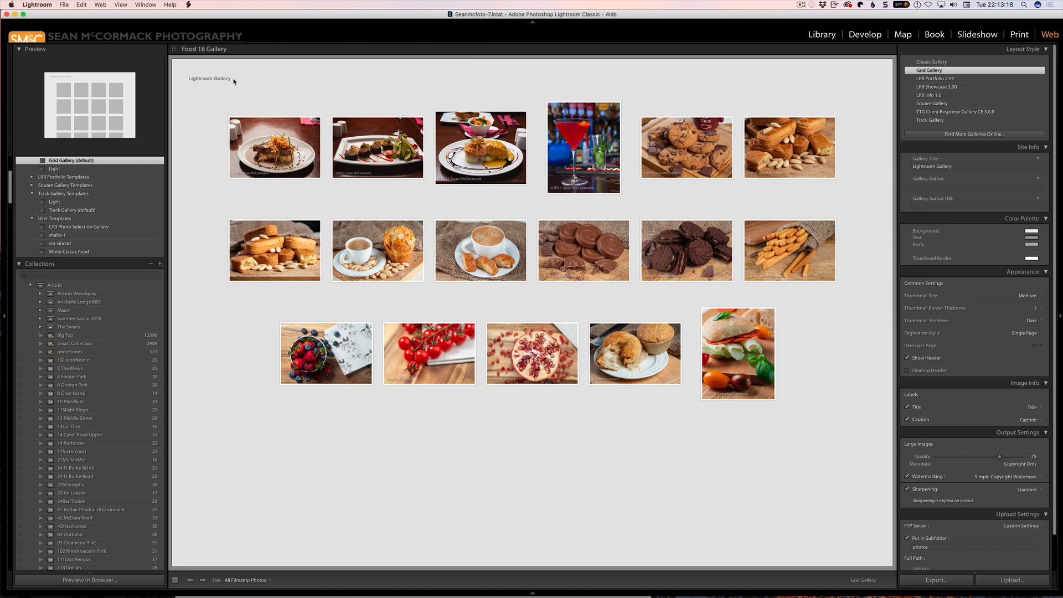
click(961, 166)
text(Food)
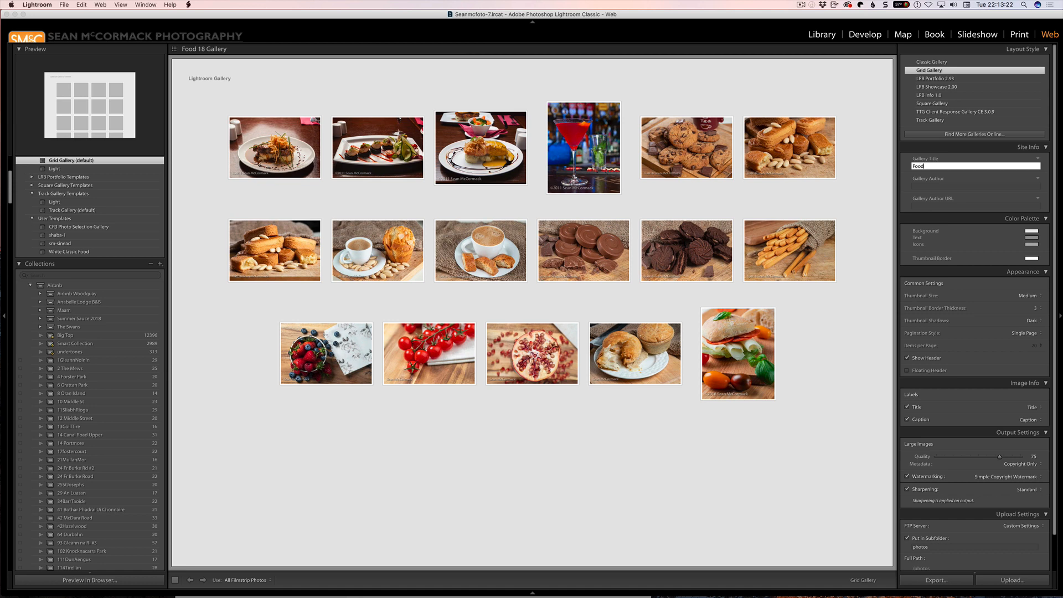
key(Tab)
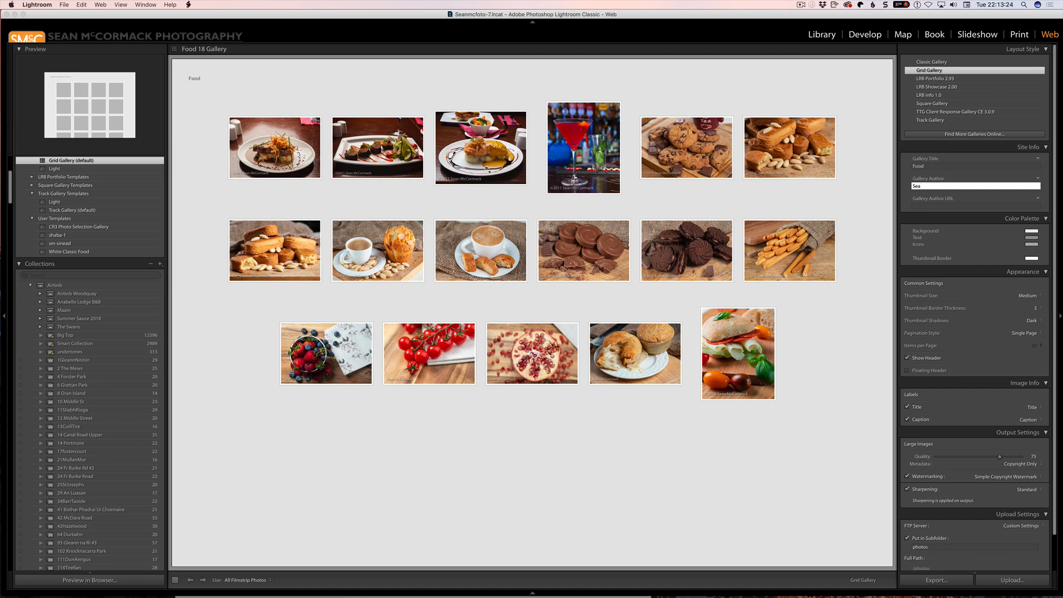
- Enter the photographer's full name as the gallery author and a mailto link as the author URL
text(Sean MCC)
key(BackSpace)
key(BackSpace)
text(cCormack)
key(Tab)
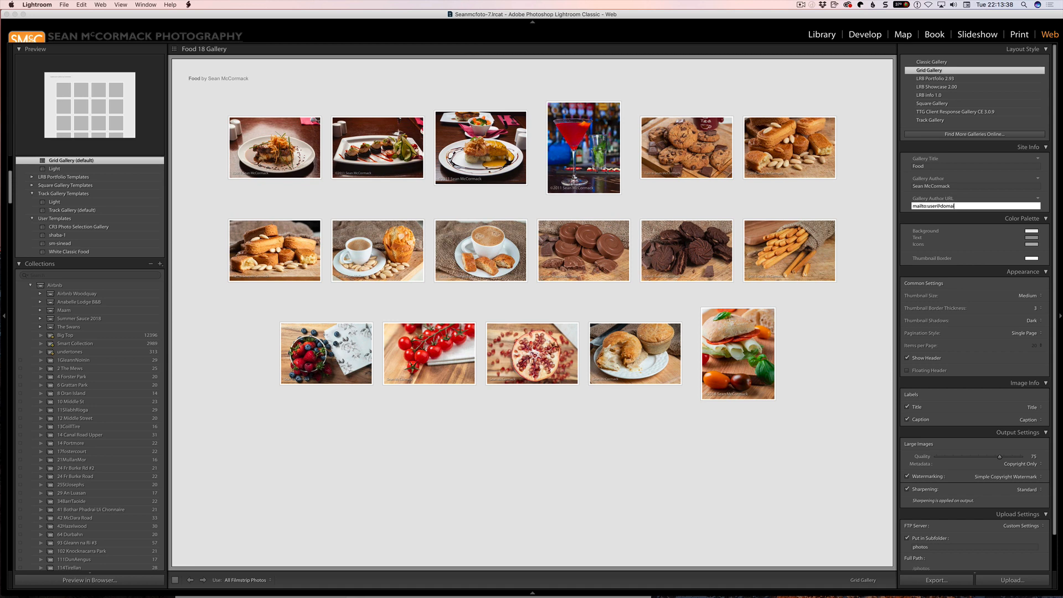
key(Return)
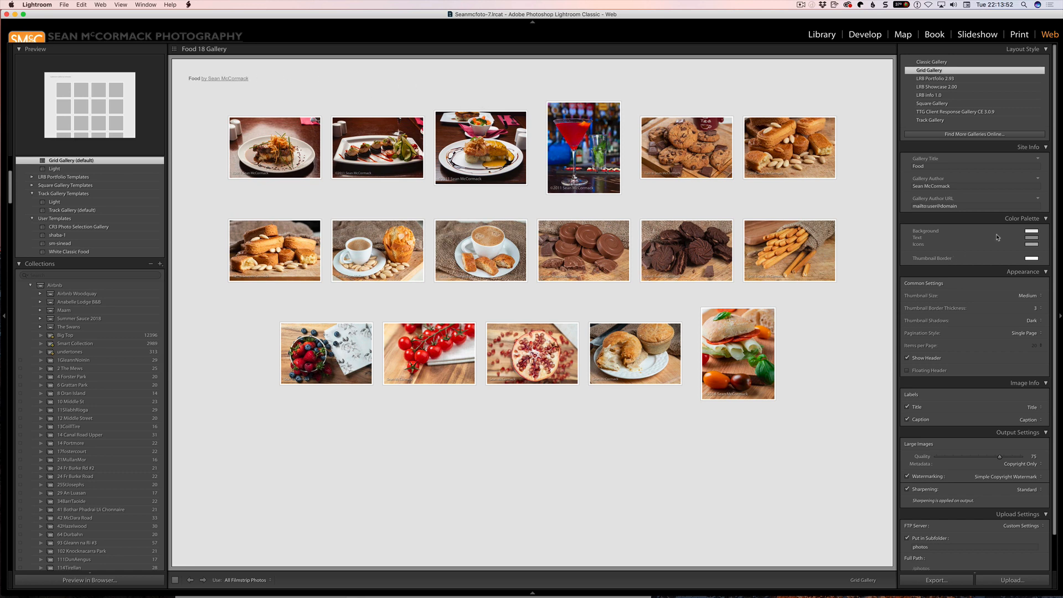
- Set the gallery's background colour to dark grey at 25% and the text colour to grey at 49%
click(1030, 231)
drag(934, 255, 874, 259)
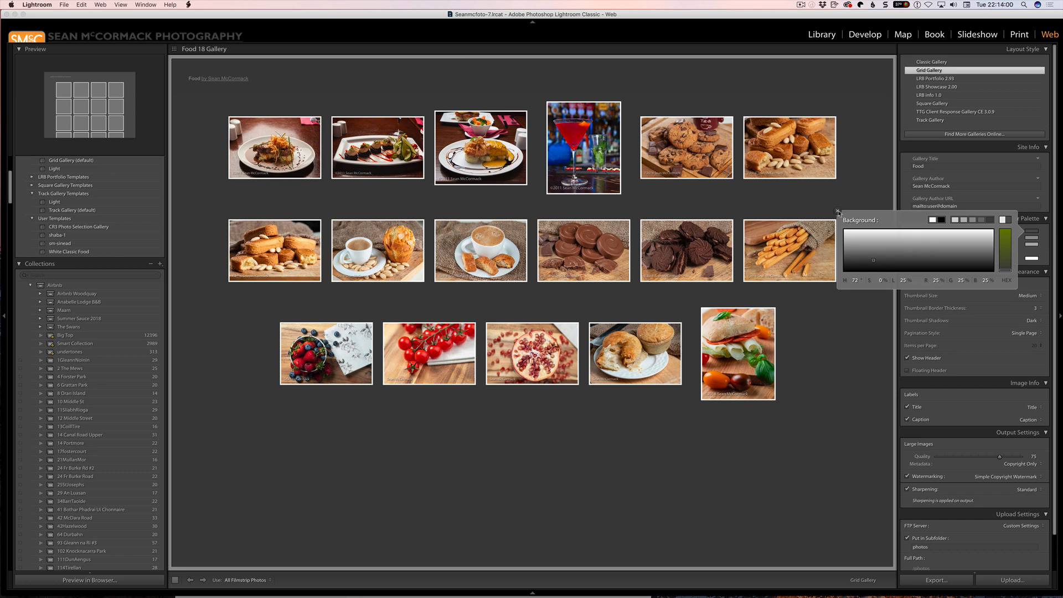
click(837, 211)
click(1024, 240)
drag(971, 244, 941, 256)
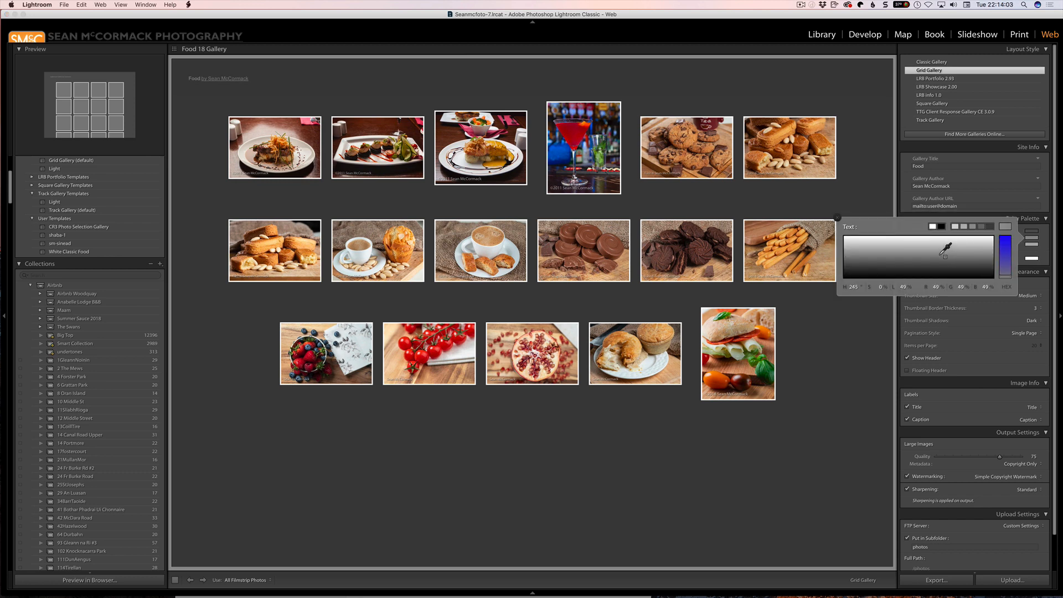
click(837, 218)
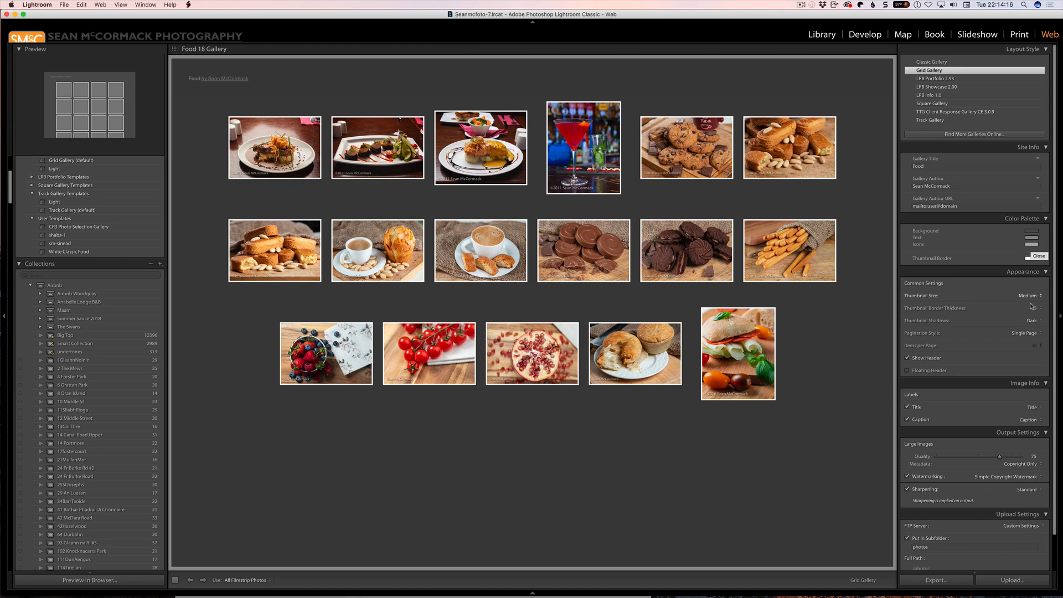
- Set the pagination style to Multiple Pages with 10 items per page and hide the gallery header
click(1023, 333)
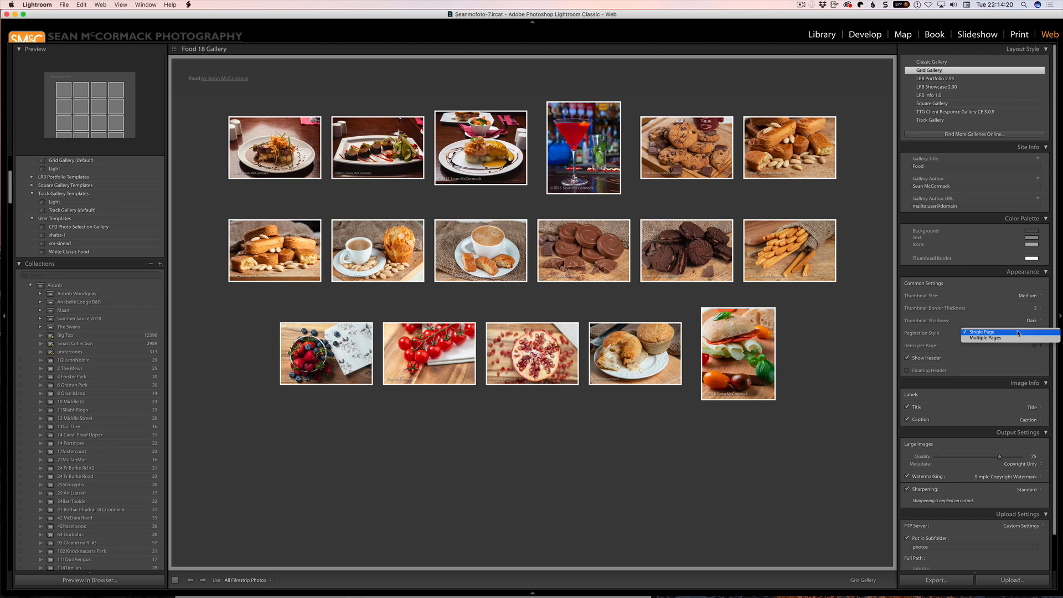
click(995, 308)
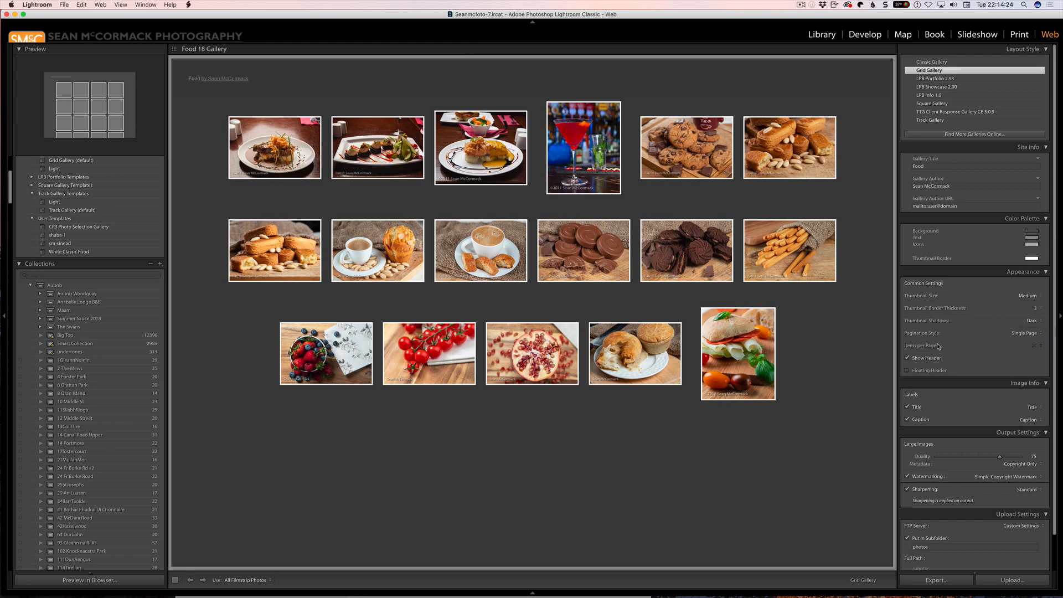
click(1022, 333)
click(992, 336)
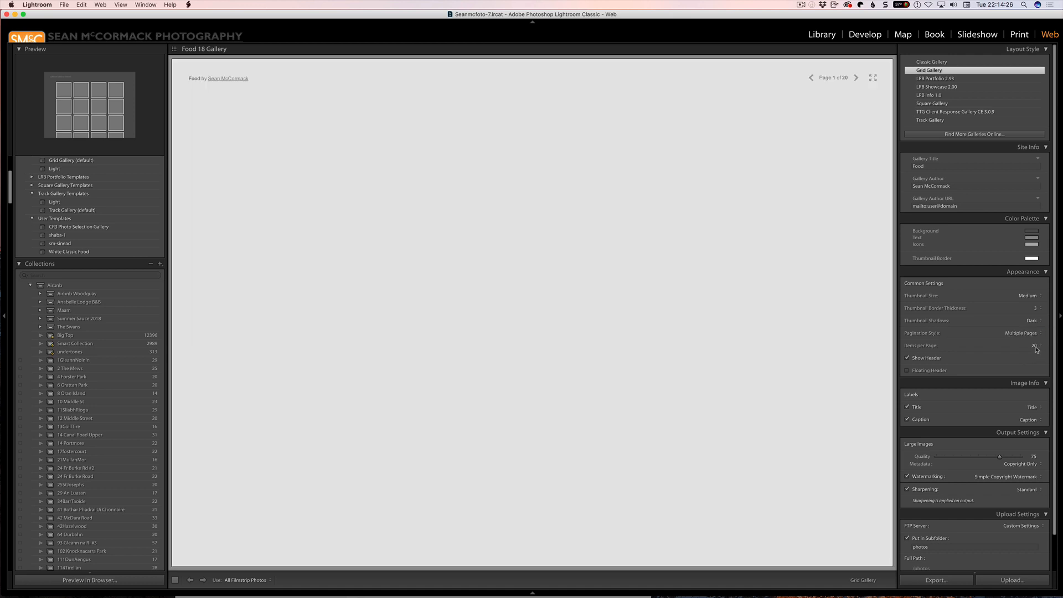
click(1002, 345)
click(1000, 338)
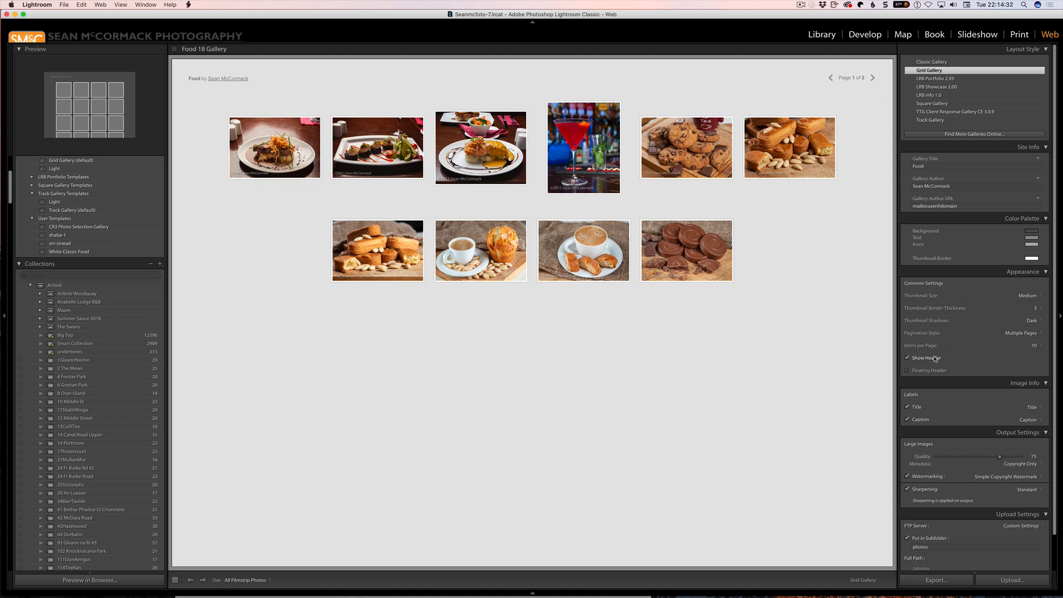
click(909, 359)
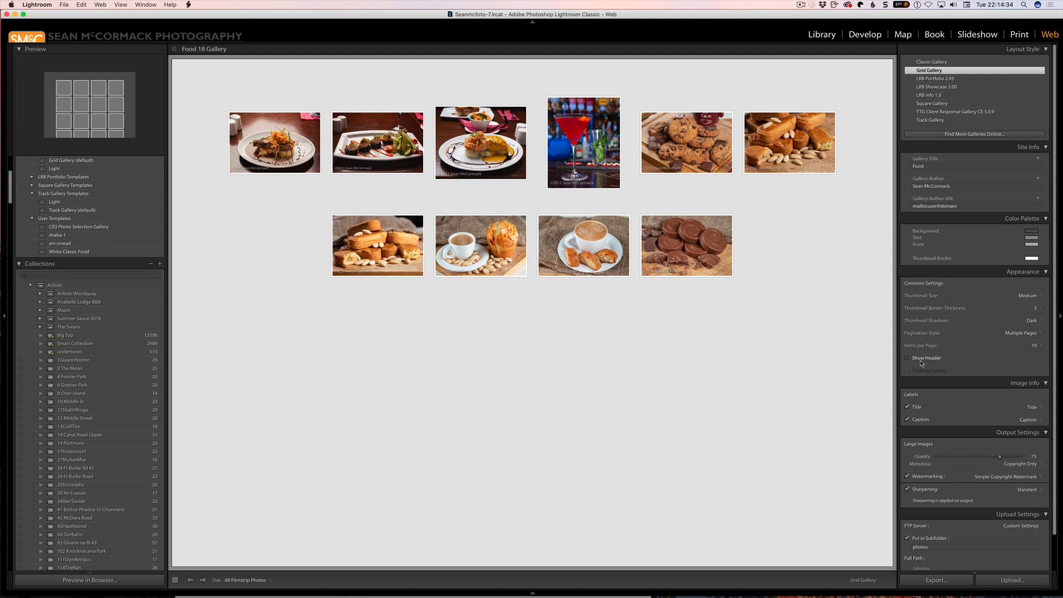
- Show the gallery header again and set the image labels to Filename for the title and Exposure for the caption
click(909, 359)
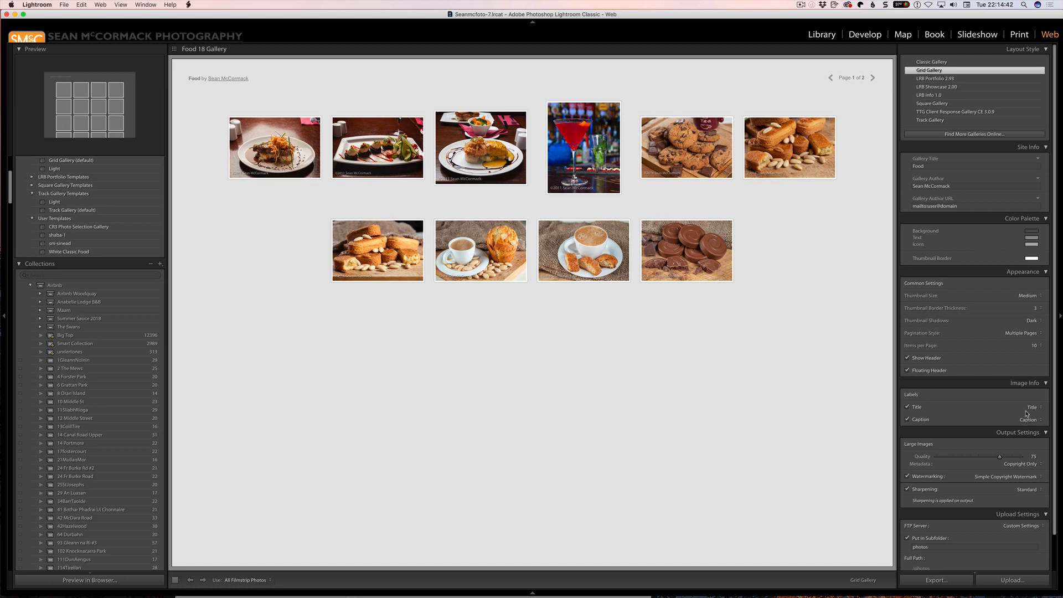
click(297, 165)
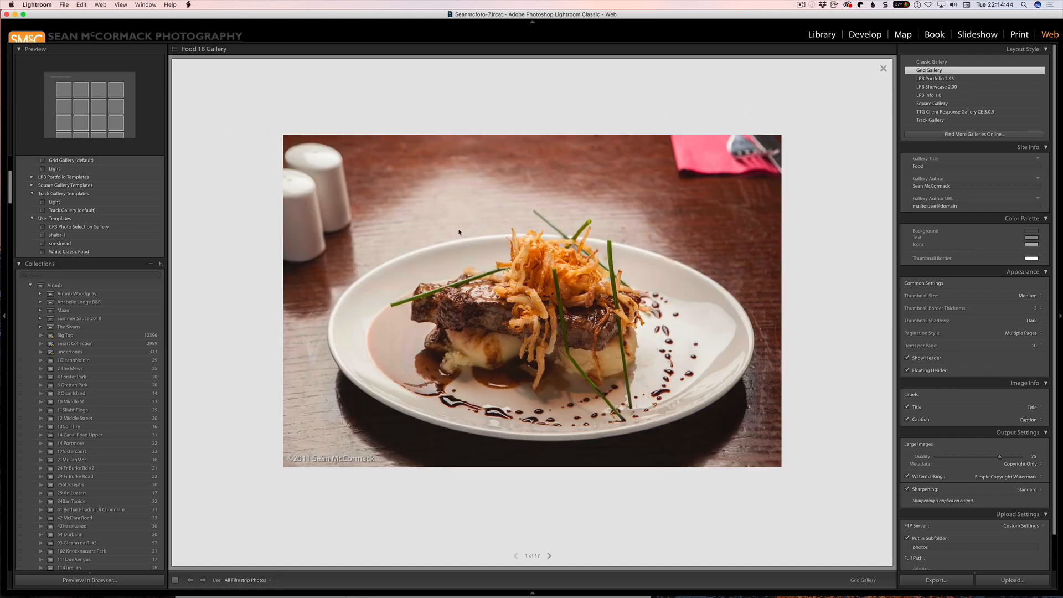
click(1026, 407)
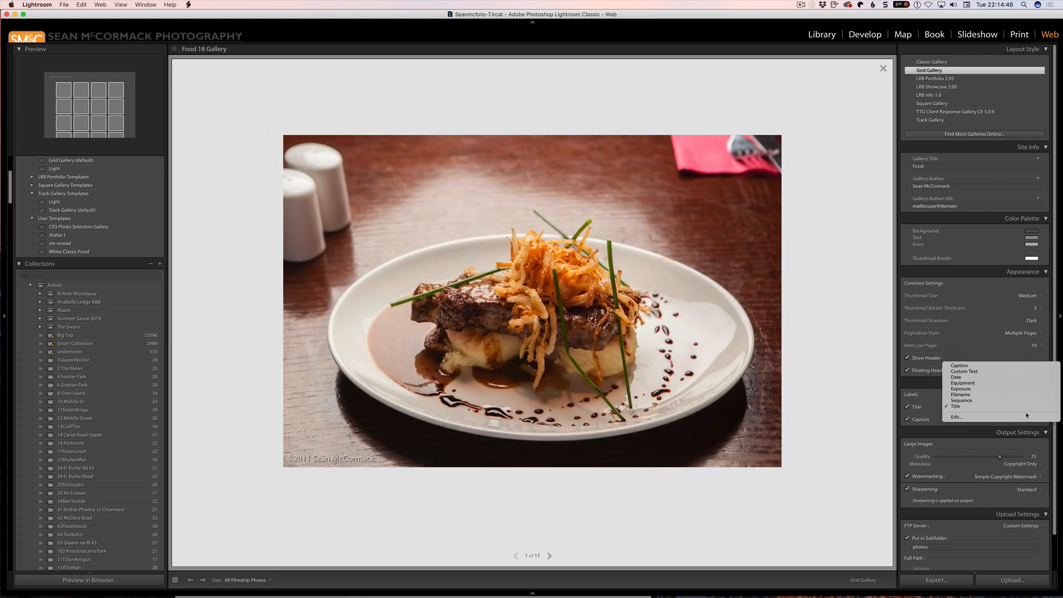
click(1023, 395)
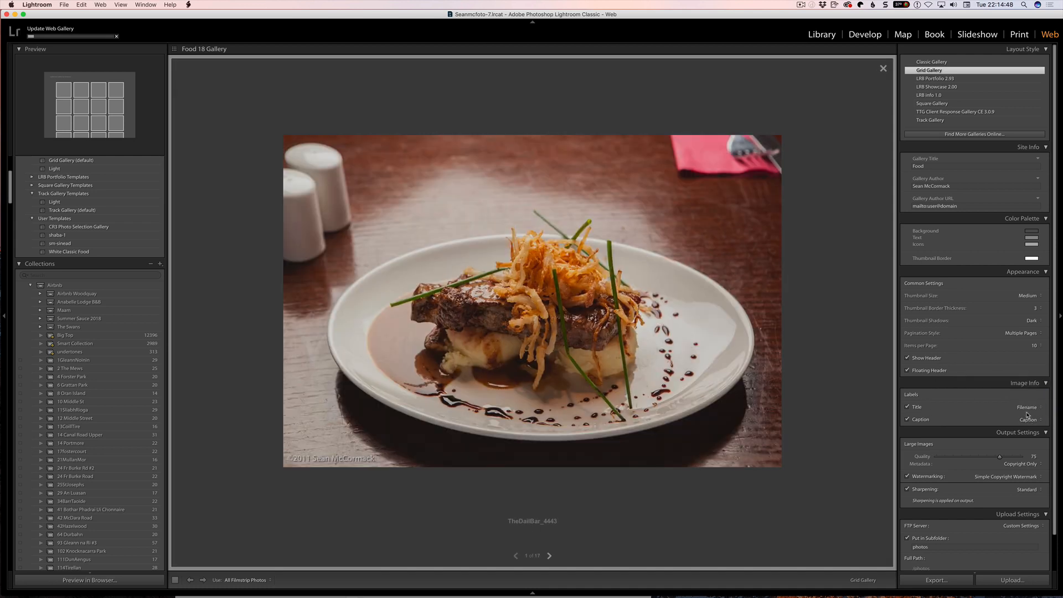
click(1028, 419)
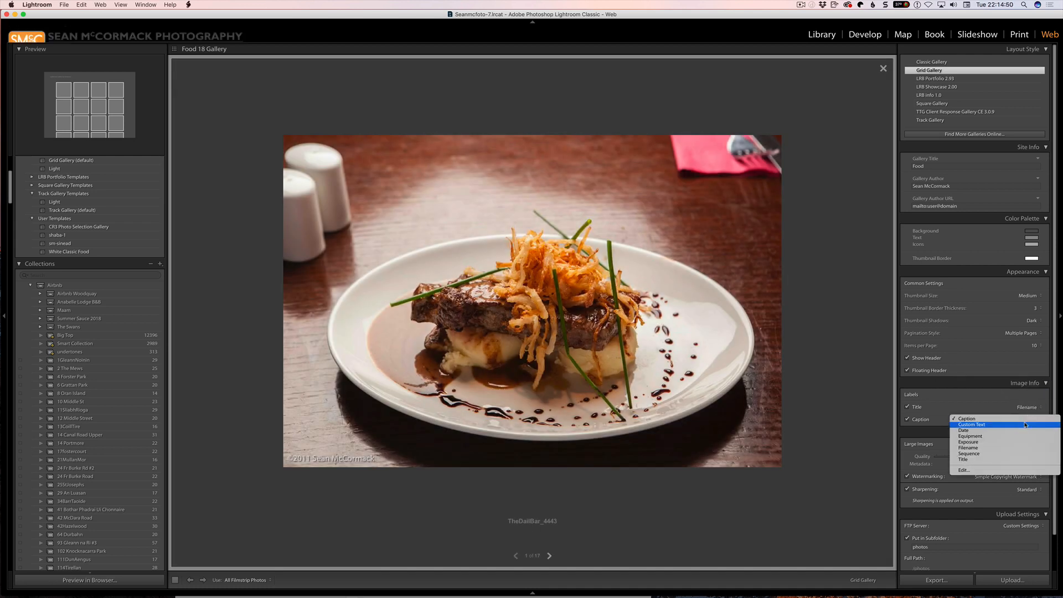
click(1024, 443)
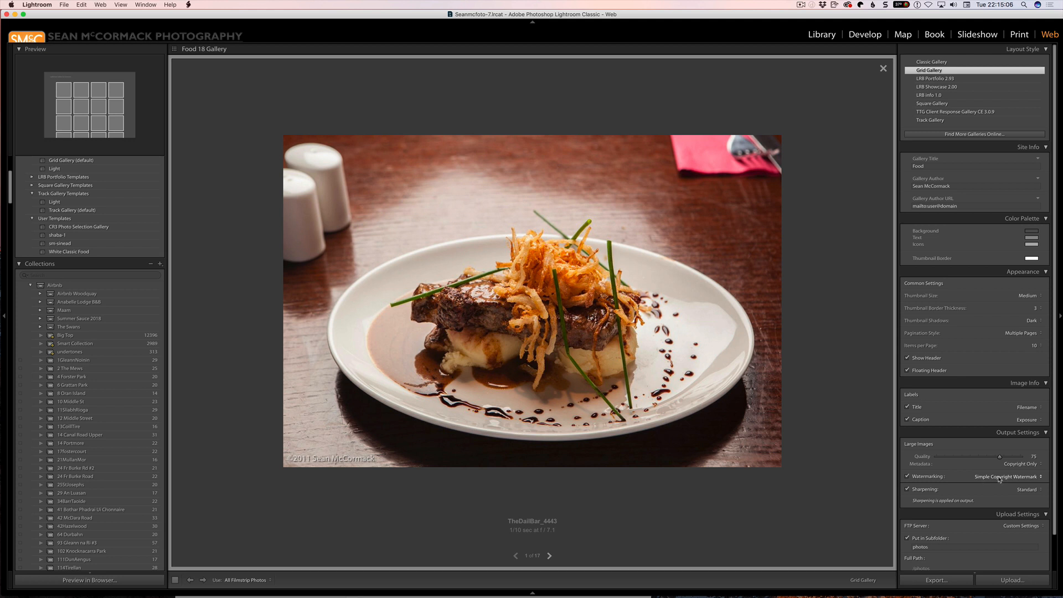
- Change the watermark to smcc-orange-left and close the enlarged photo to return to the thumbnail grid
click(1000, 479)
click(993, 419)
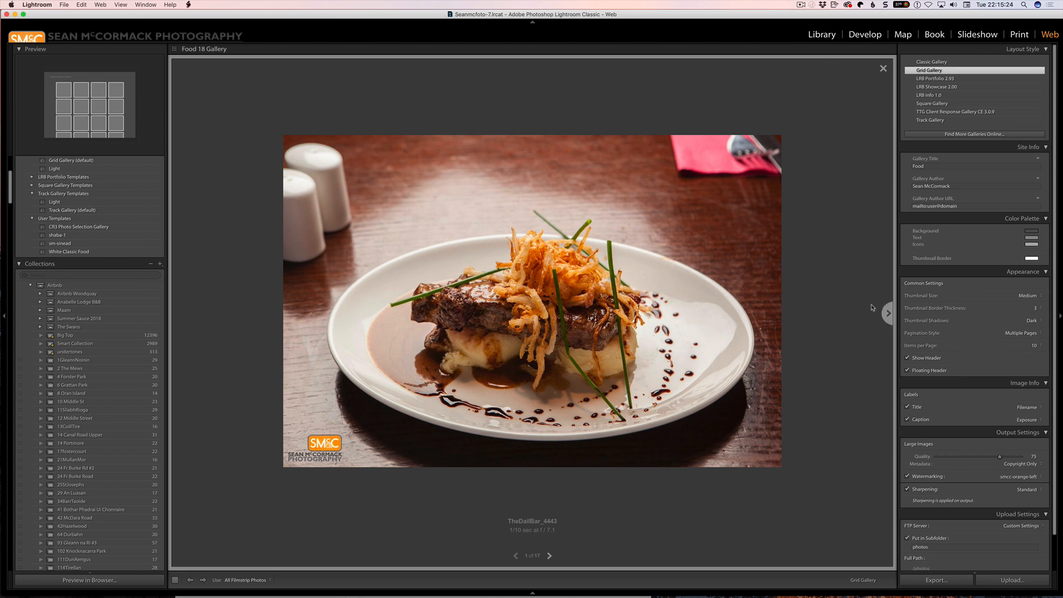
click(883, 69)
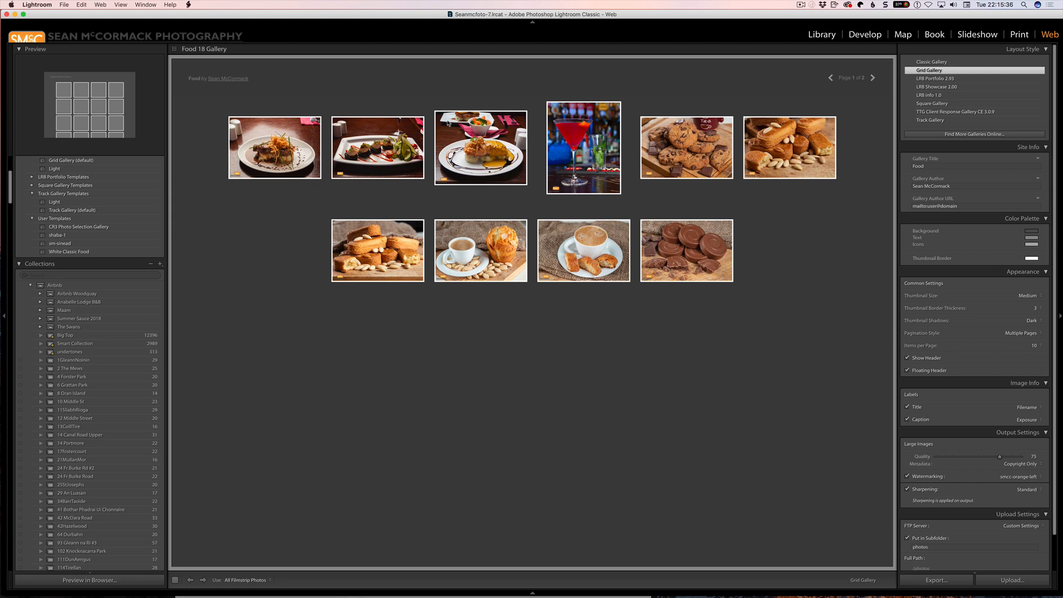
- Switch the layout style to Square Gallery and look at its Extra Info field
click(946, 106)
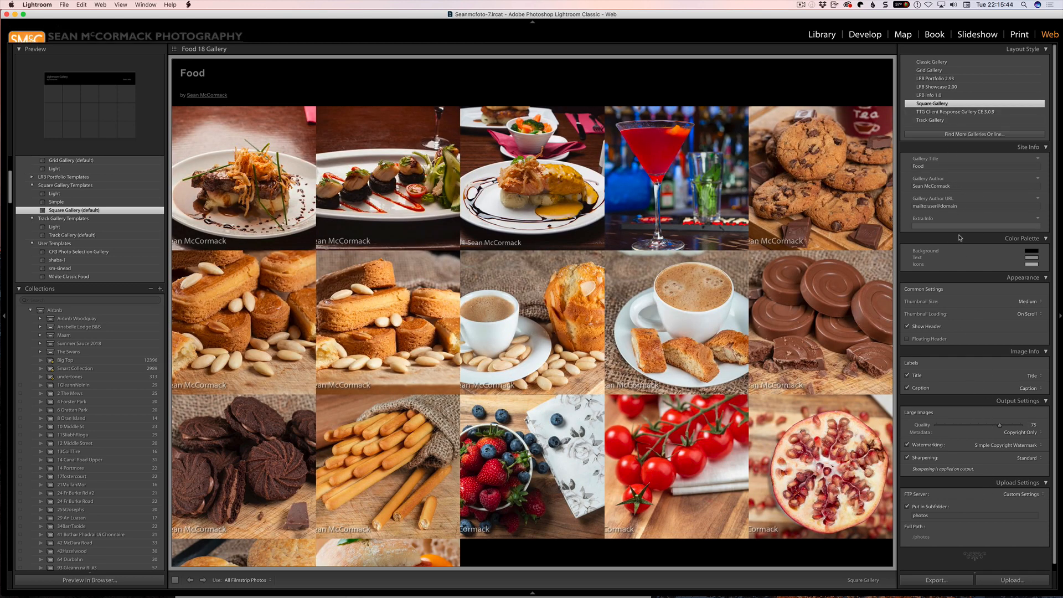
click(930, 226)
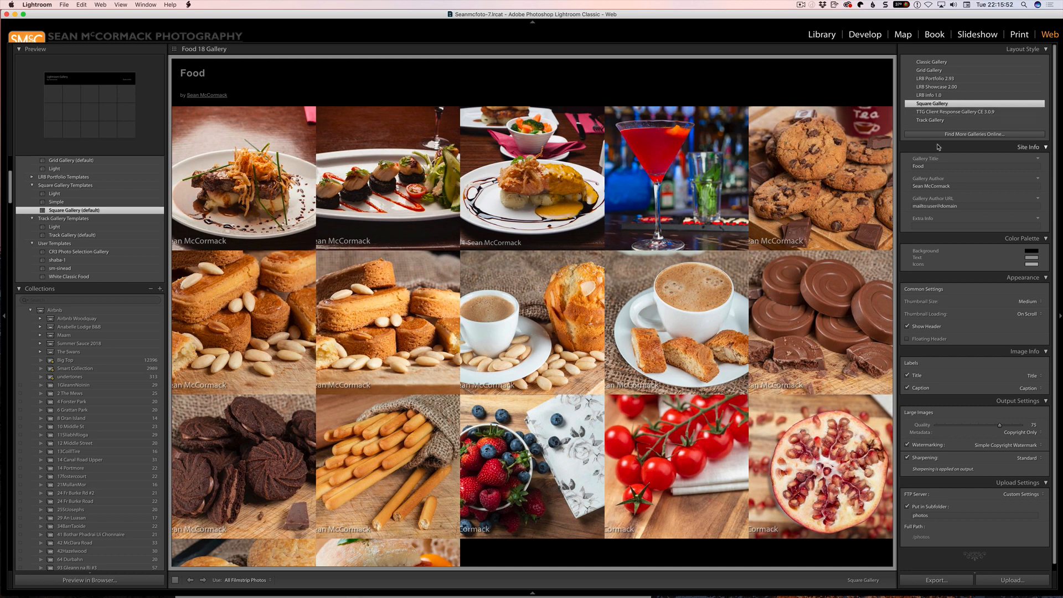
- Switch the layout style to Track Gallery, with a row height of 239 and Large row spacing
click(925, 121)
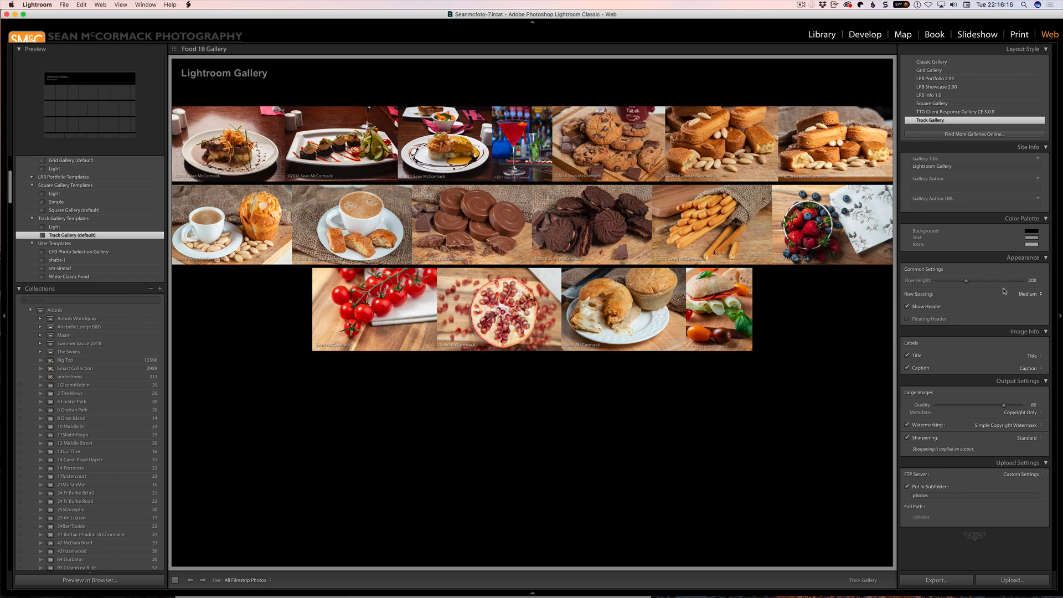
drag(967, 282, 977, 280)
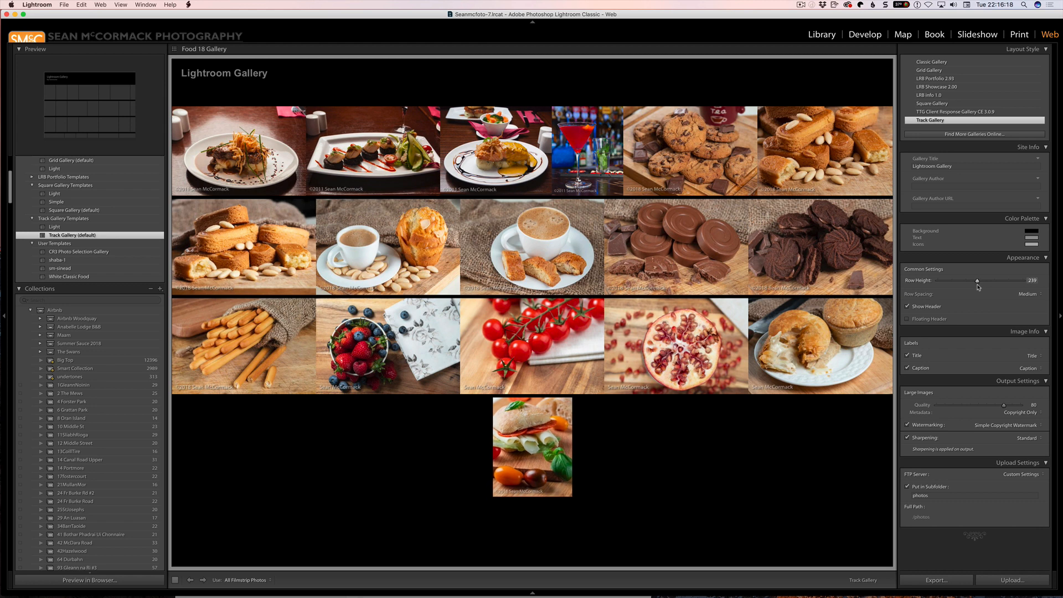
click(1029, 294)
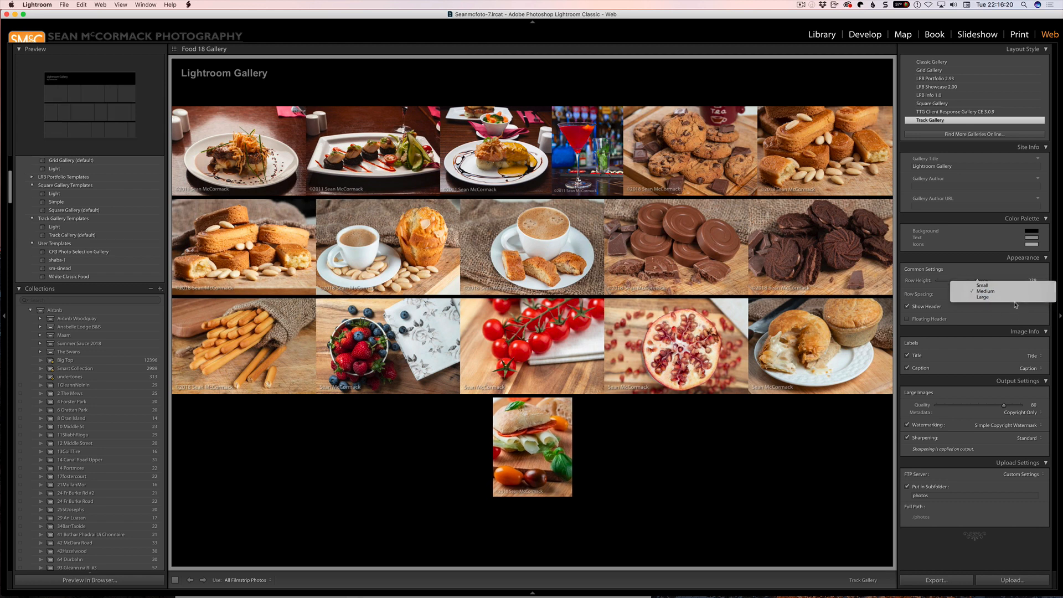
click(1014, 305)
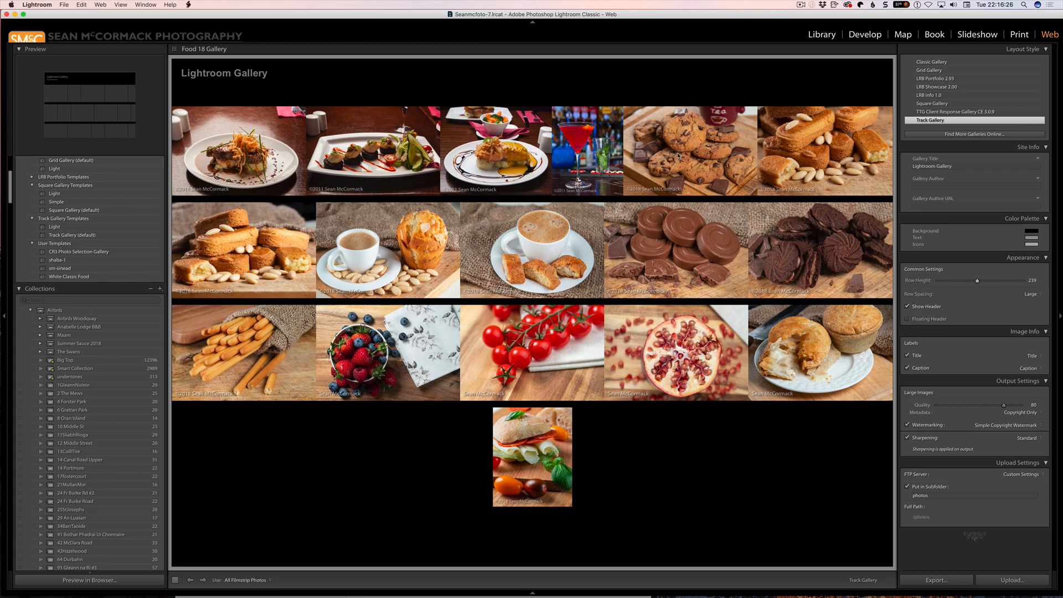
- Turn on the floating header, set the row height to 331 and check how the header behaves while scrolling
drag(978, 281, 1010, 283)
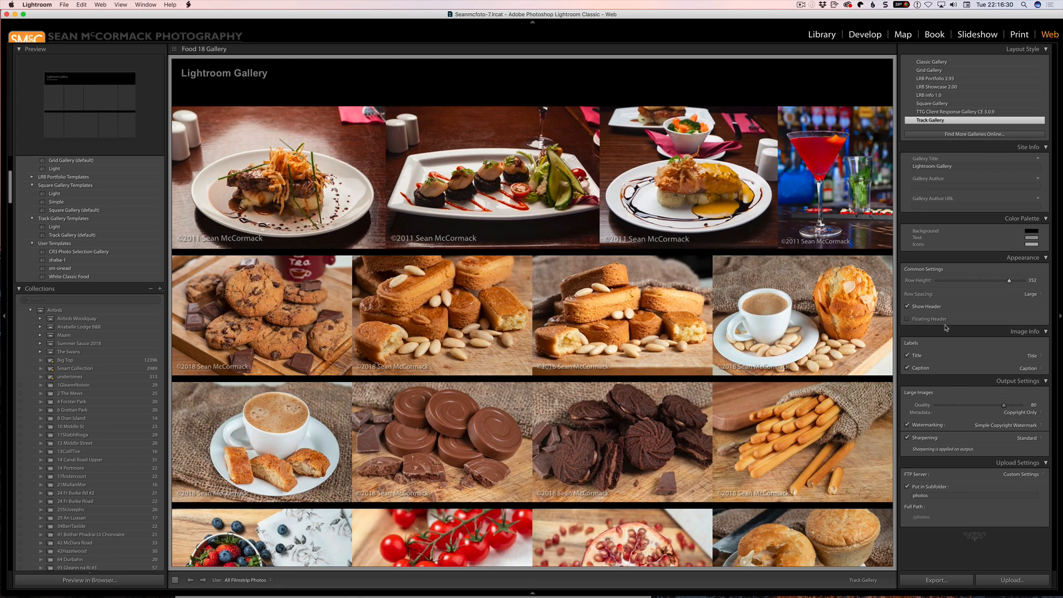
click(908, 320)
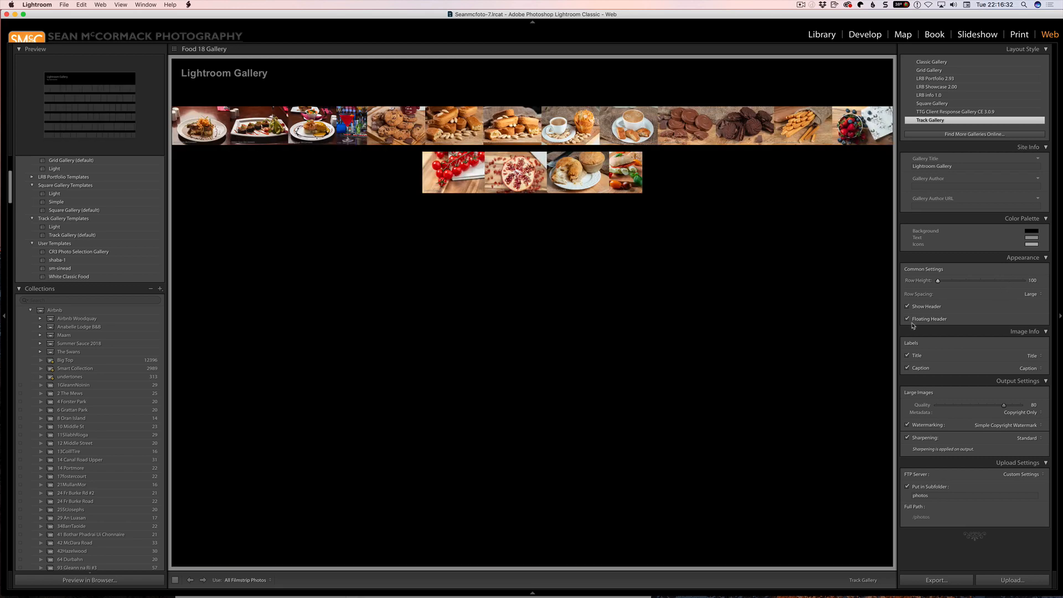
drag(938, 281, 1003, 281)
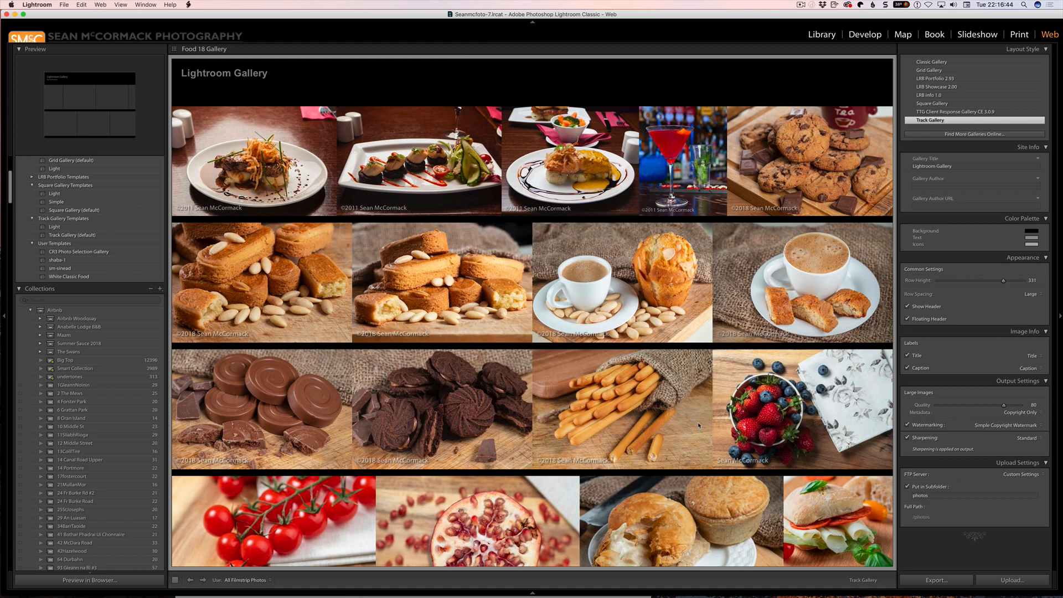
scroll(698, 426, down, 5)
scroll(682, 239, up, 5)
scroll(683, 238, down, 5)
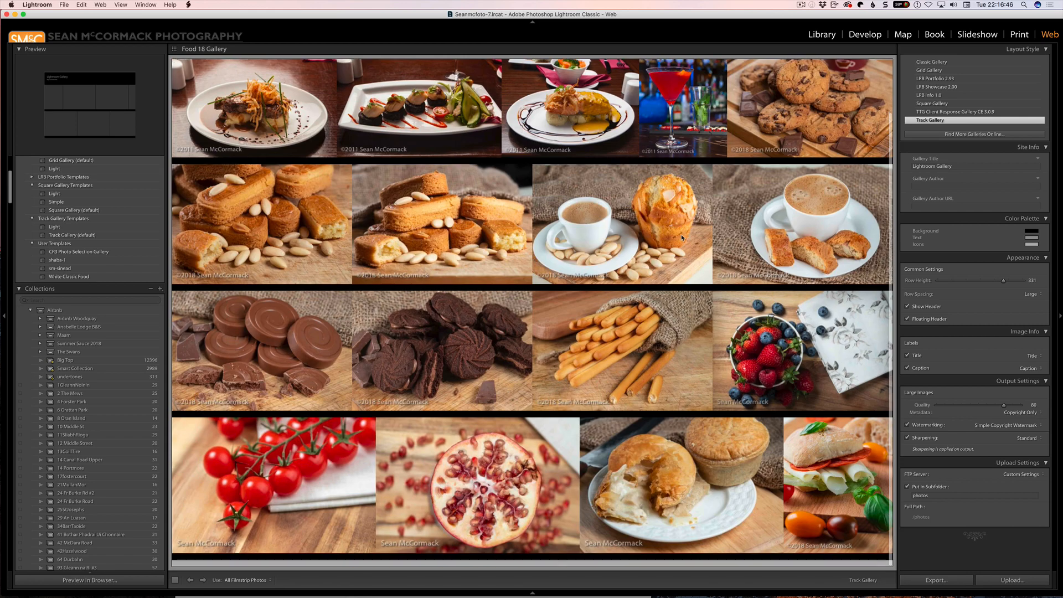
scroll(683, 238, up, 5)
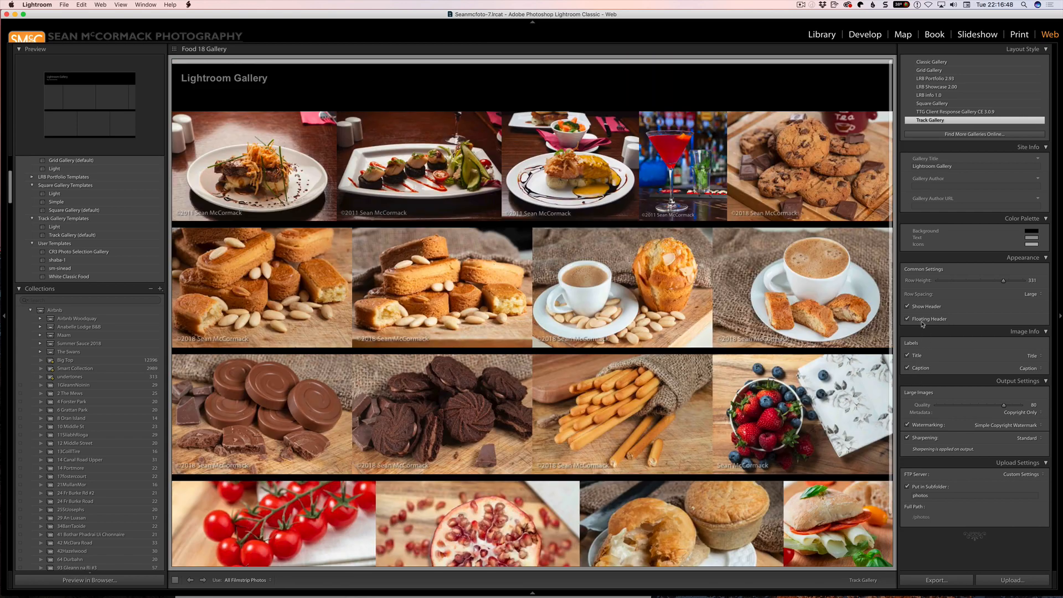
scroll(909, 326, down, 1)
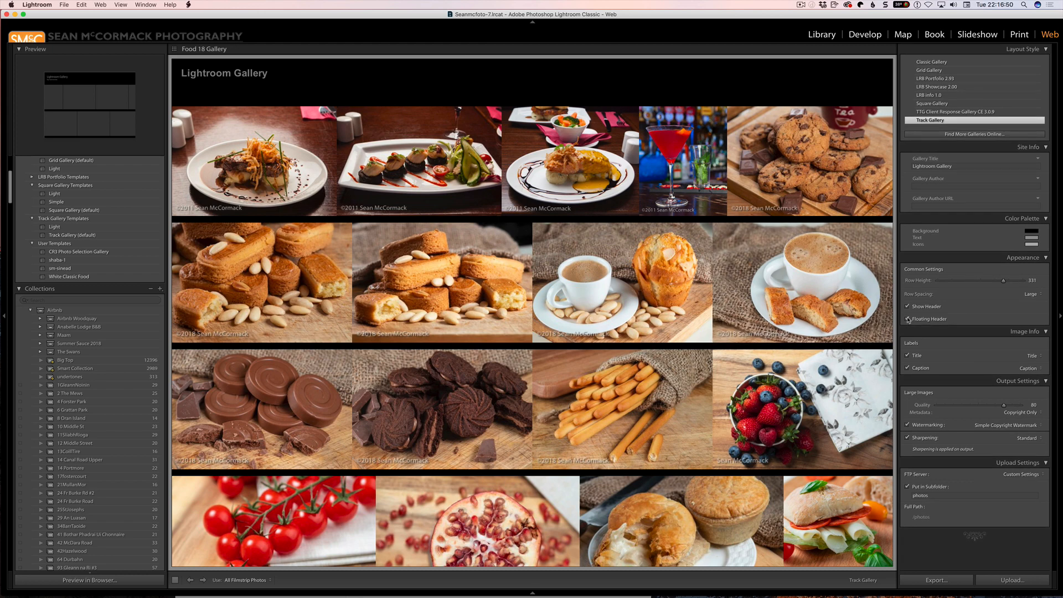
- Try a row height of 100, and set it to 292 with the floating header off to compare scrolling
drag(1004, 281, 938, 280)
scroll(795, 289, up, 2)
scroll(790, 297, down, 2)
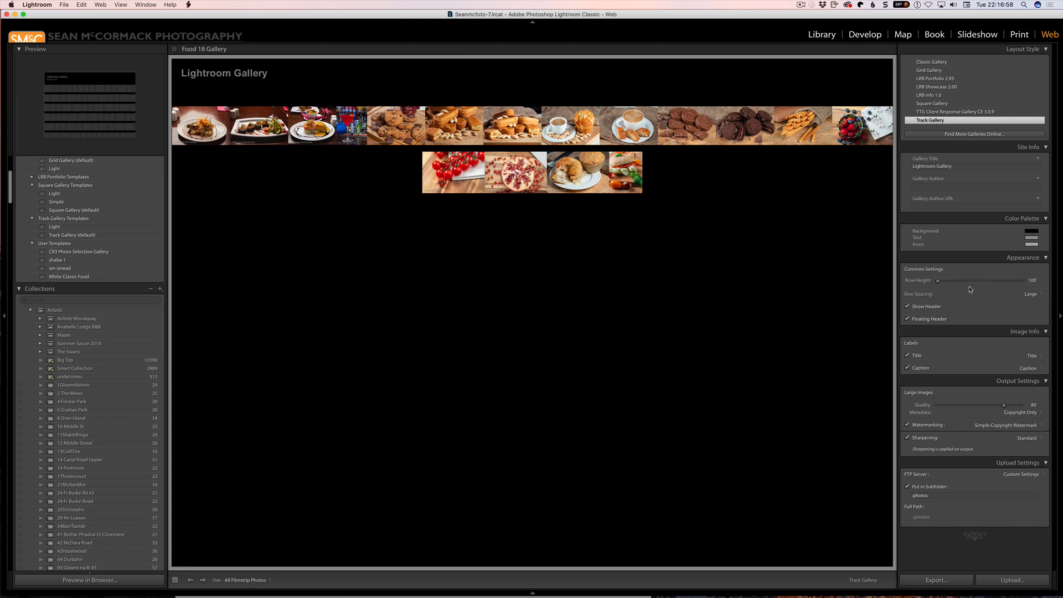
drag(937, 281, 993, 284)
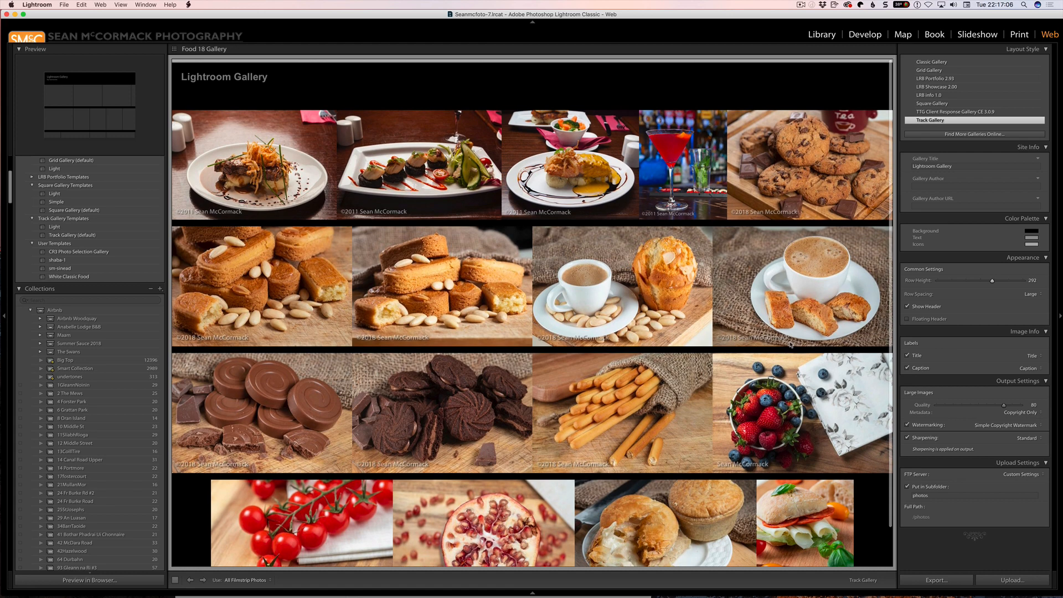
scroll(792, 343, down, 2)
scroll(828, 337, up, 1)
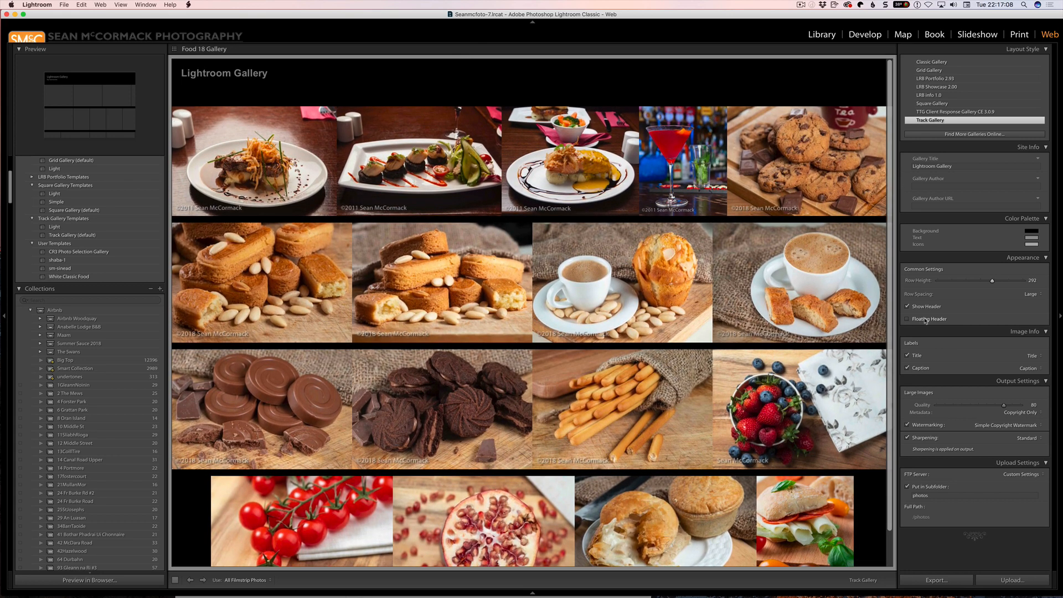
- Turn the floating header on and off again, and open the gallery's second photo in the large view
click(908, 319)
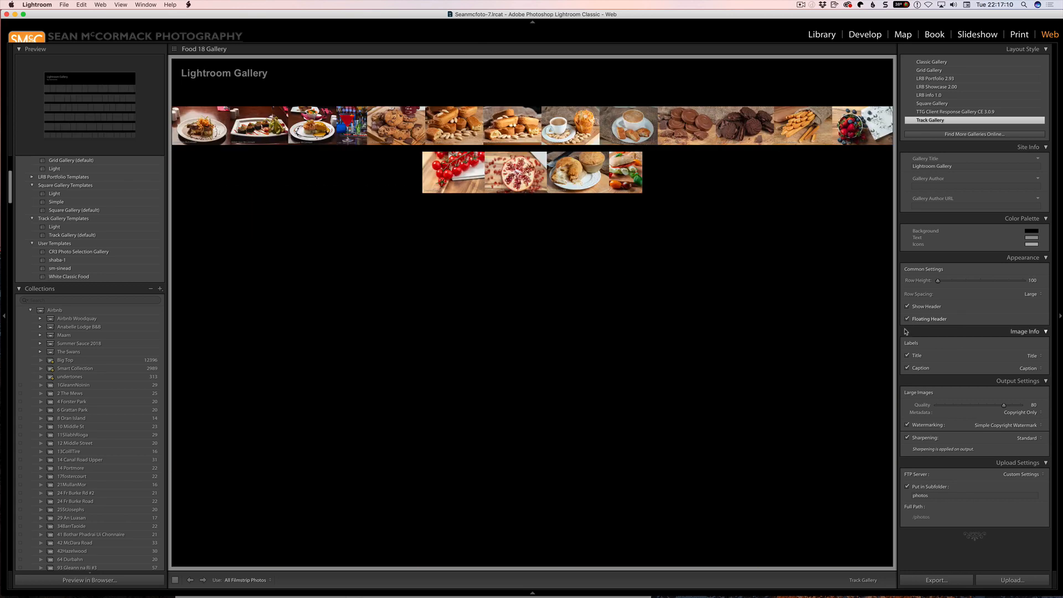
scroll(907, 331, down, 1)
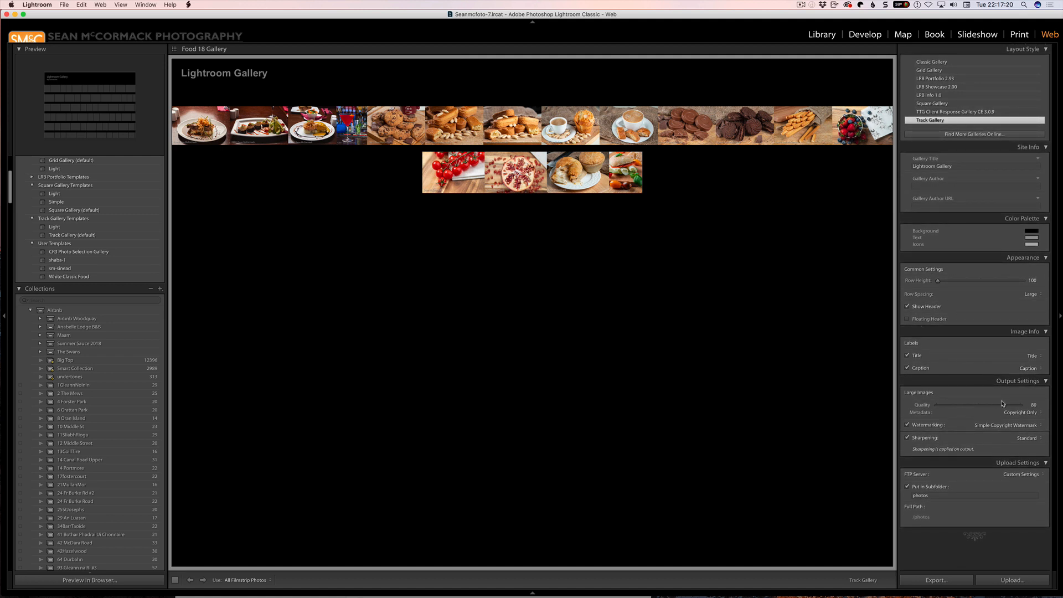
click(258, 133)
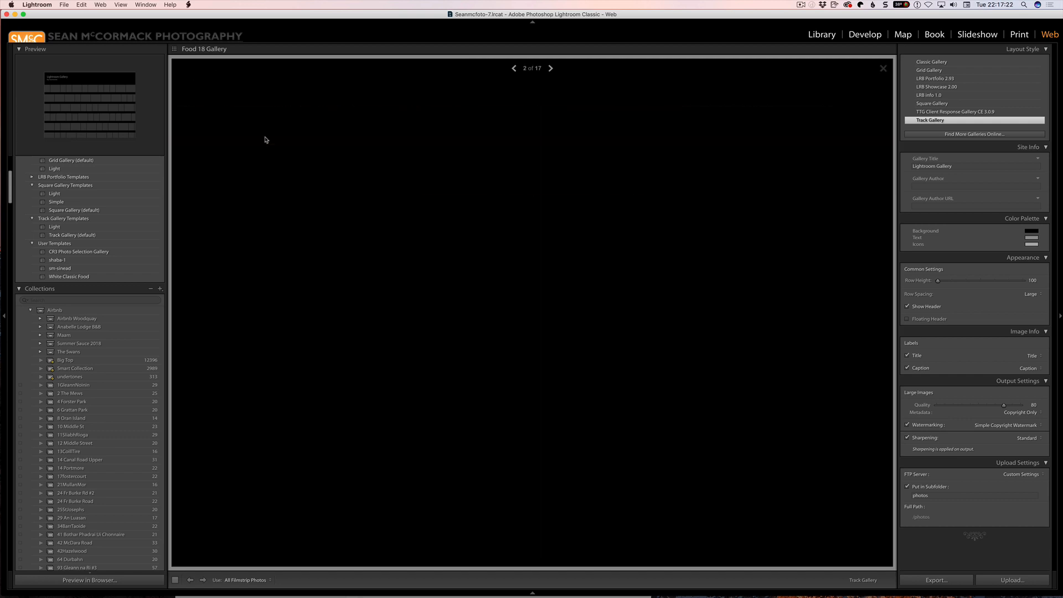